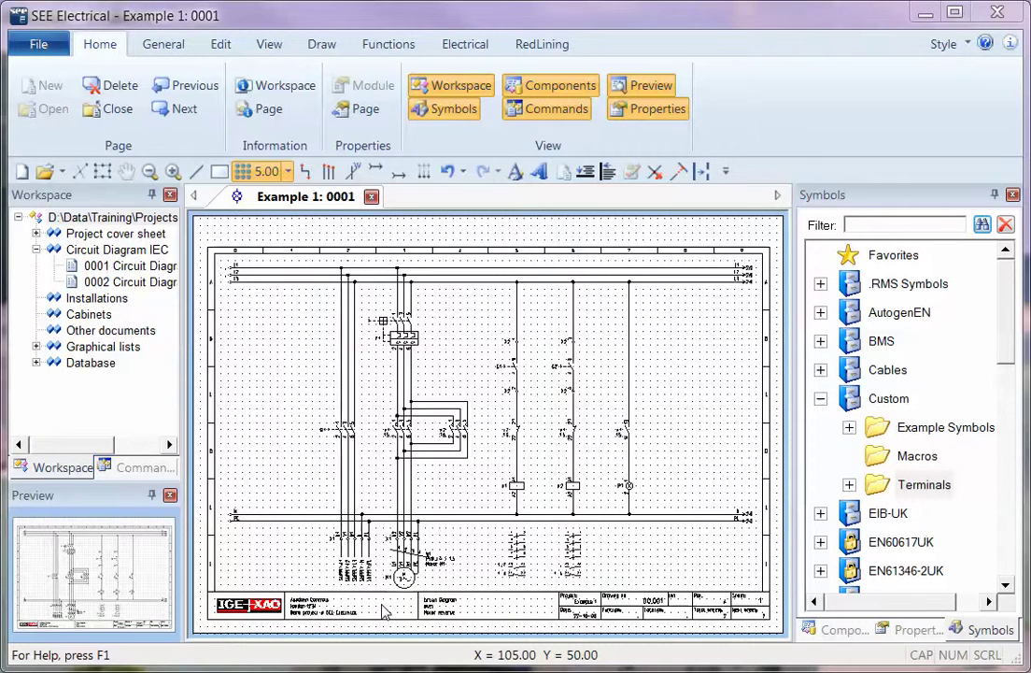
Save the complete reversing motor circuit in column 3 as macro RDOL in the Custom Macros folder and preview its placement.
drag(379, 604, 481, 241)
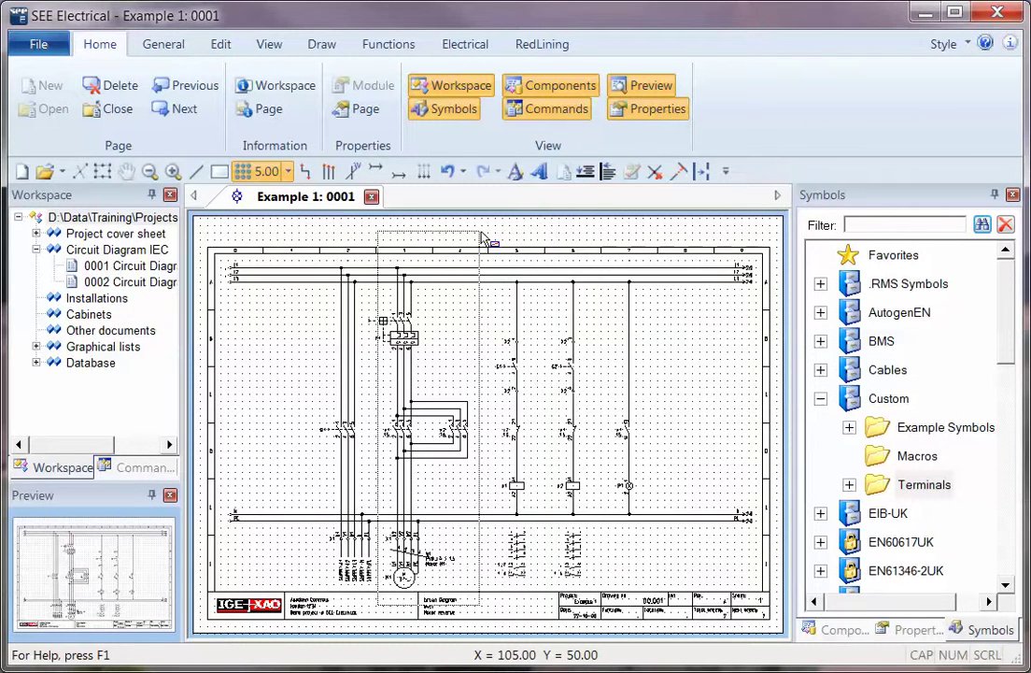
ctrl+click(405, 339)
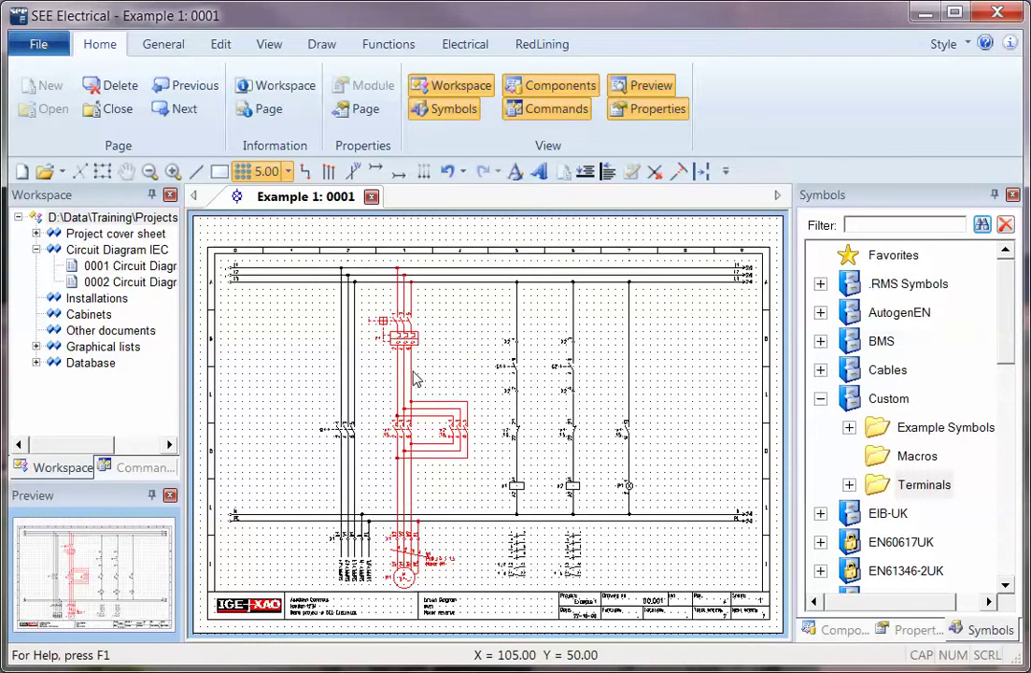
click(906, 458)
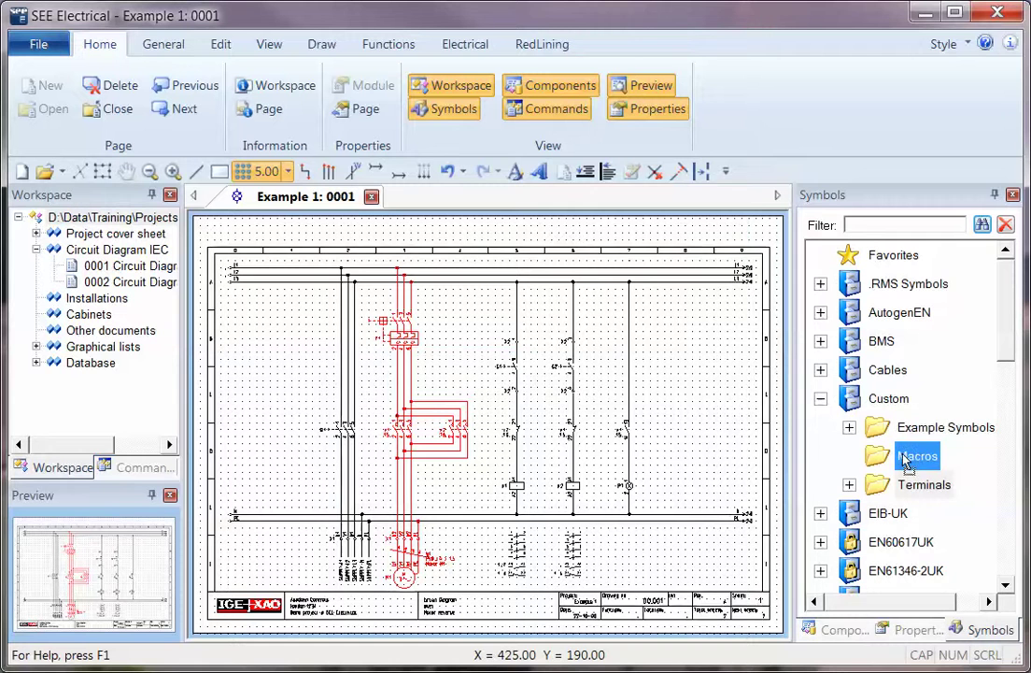
drag(911, 464, 970, 594)
drag(930, 498, 914, 457)
text(RDOL)
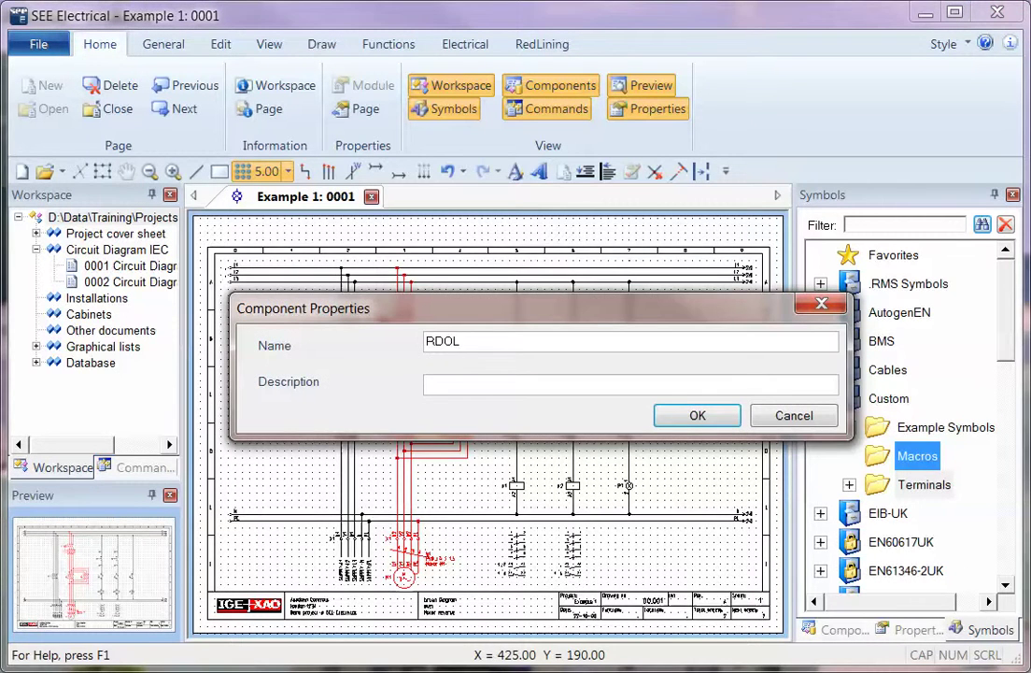
key(Return)
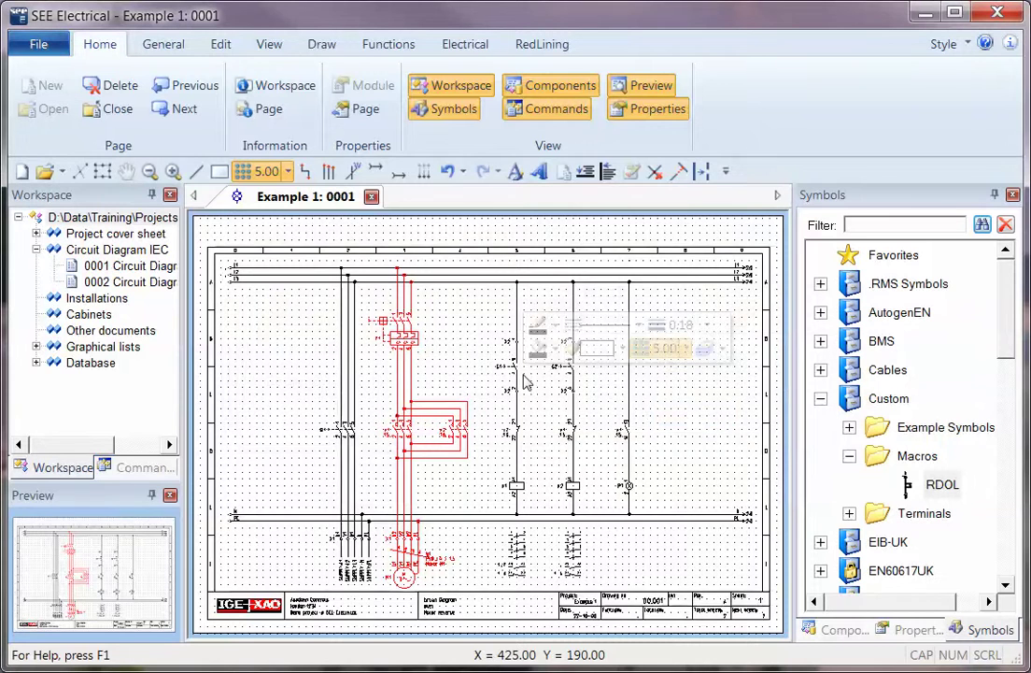
click(931, 490)
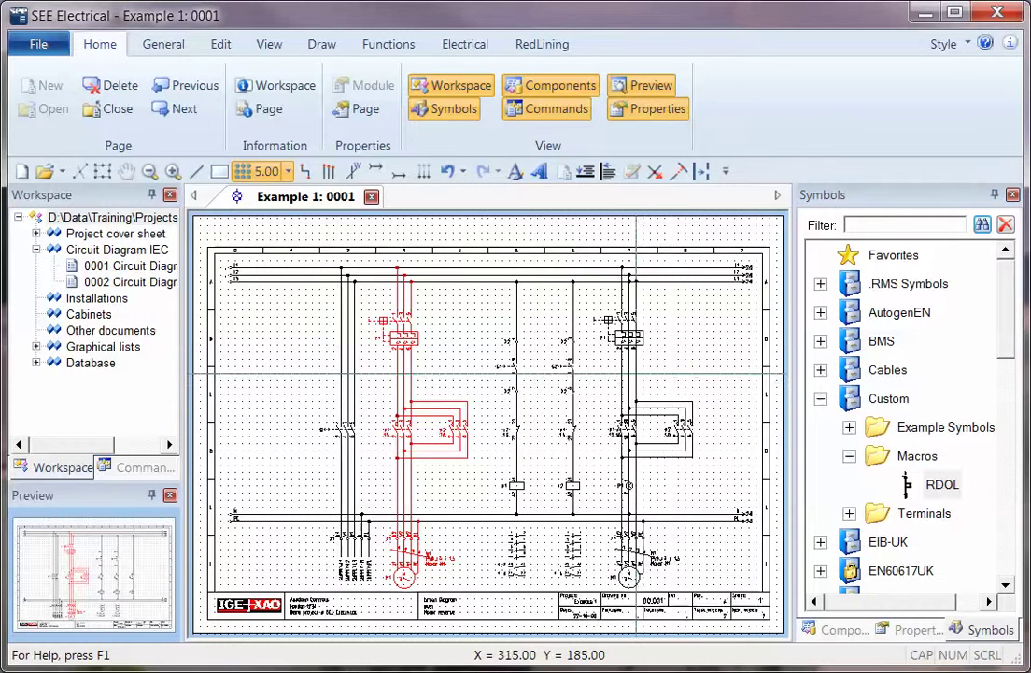
key(Escape)
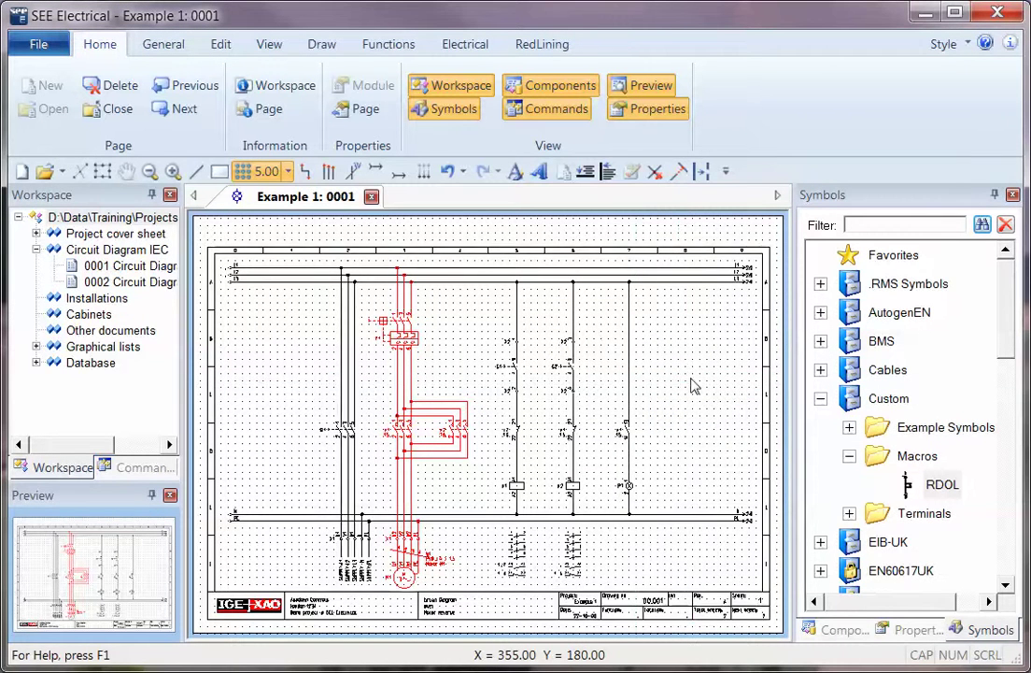
Create page 3 under Circuit Diagram IEC and try out the RDOL macro on it.
right_click(131, 250)
click(168, 266)
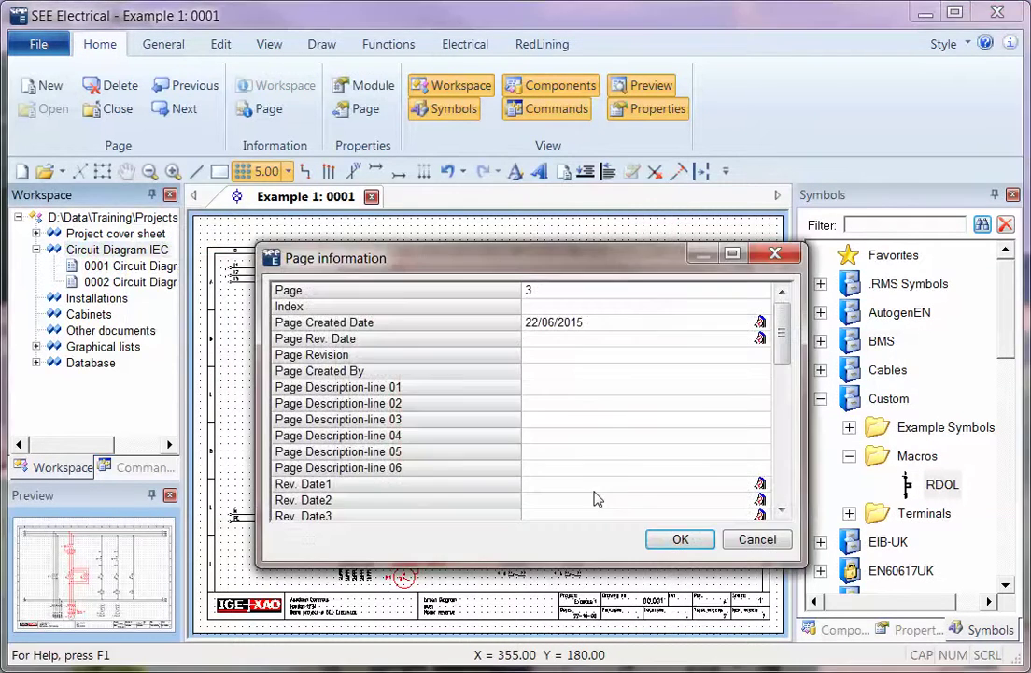
click(680, 540)
drag(937, 472, 447, 381)
Return to page 0001 and select the supply rails L1, L2, L3, N and PE across the sheet.
click(281, 196)
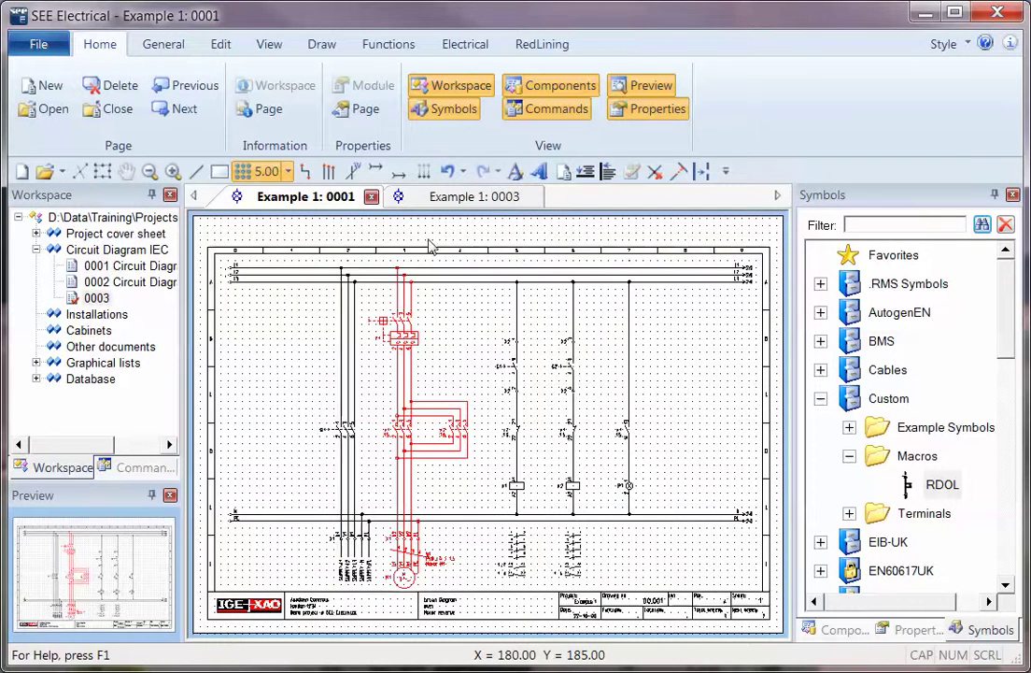
drag(725, 562, 687, 266)
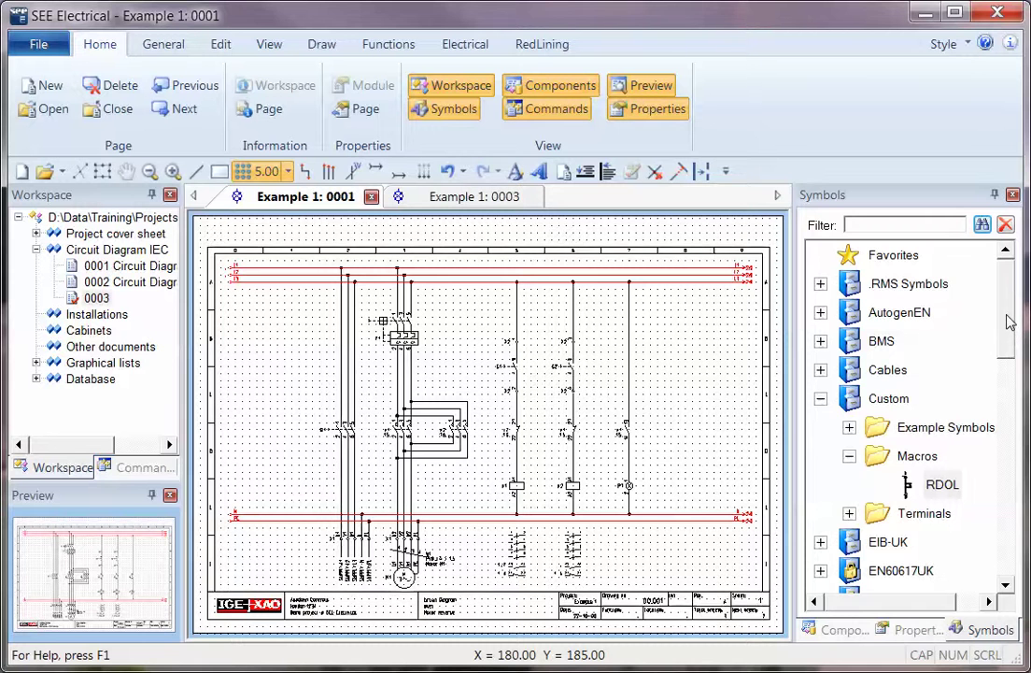
Set the system symbol database to On for Circuit Diagram IEC in the symbol database properties.
right_click(815, 258)
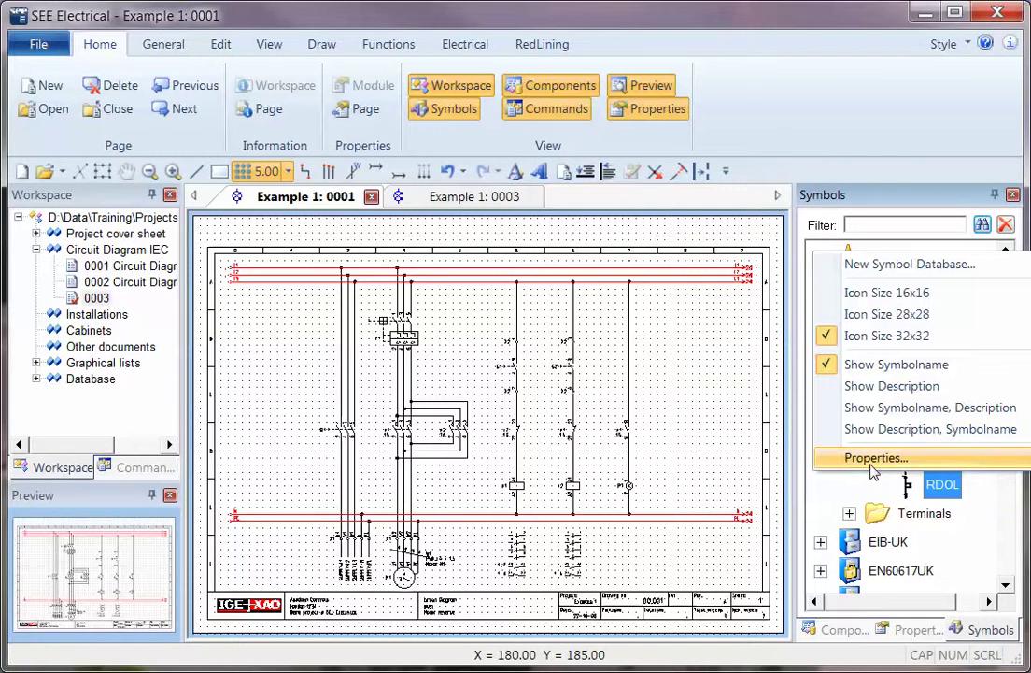
click(869, 459)
drag(742, 265, 746, 482)
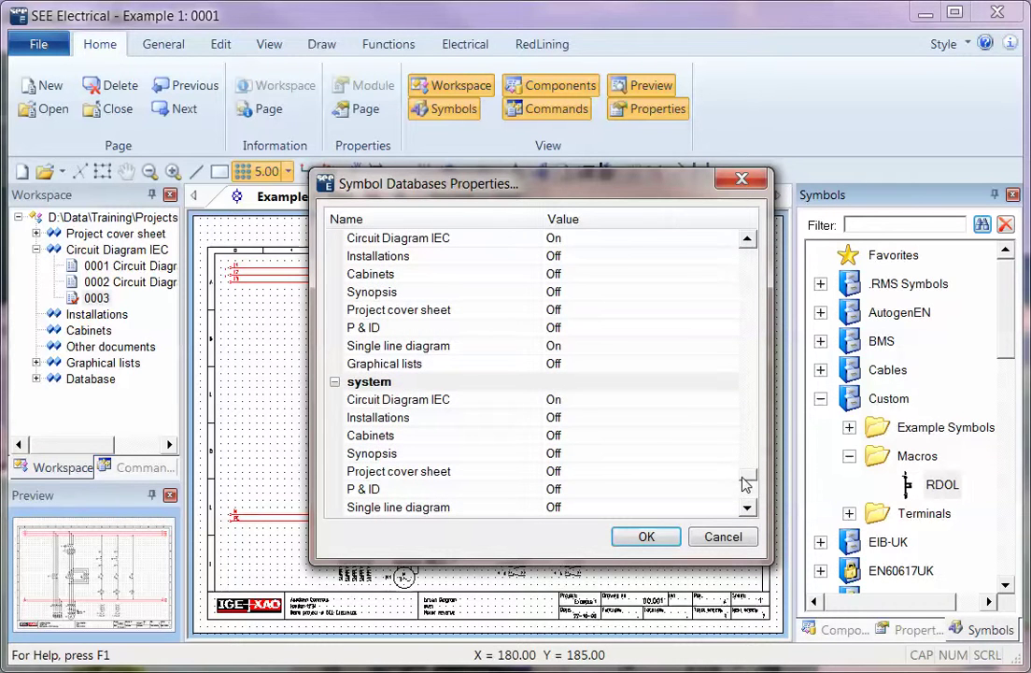
click(582, 400)
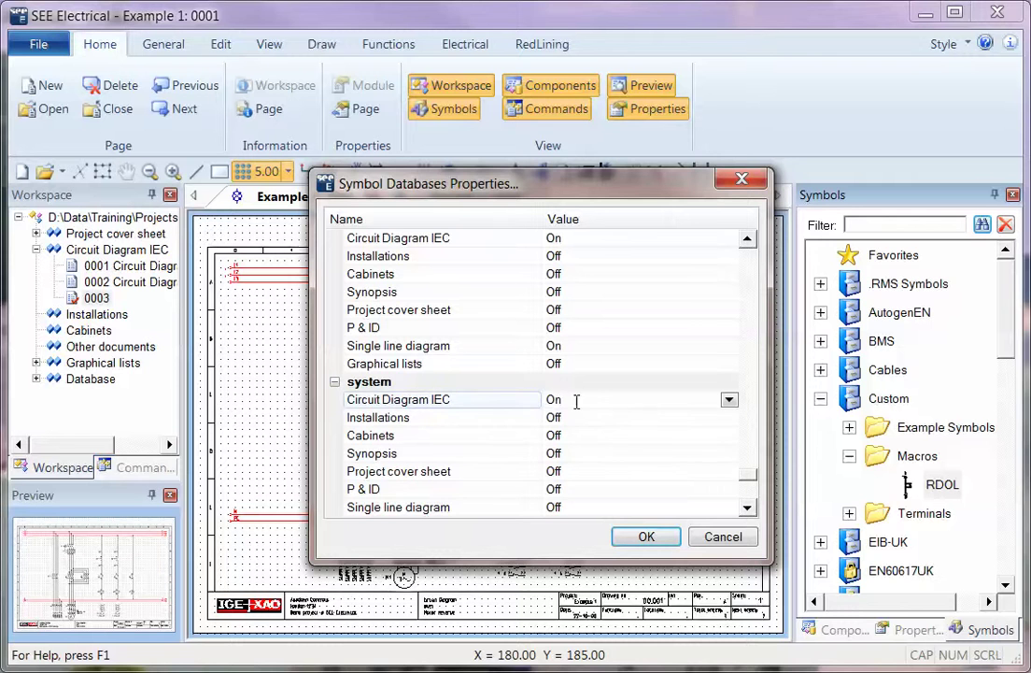
click(729, 399)
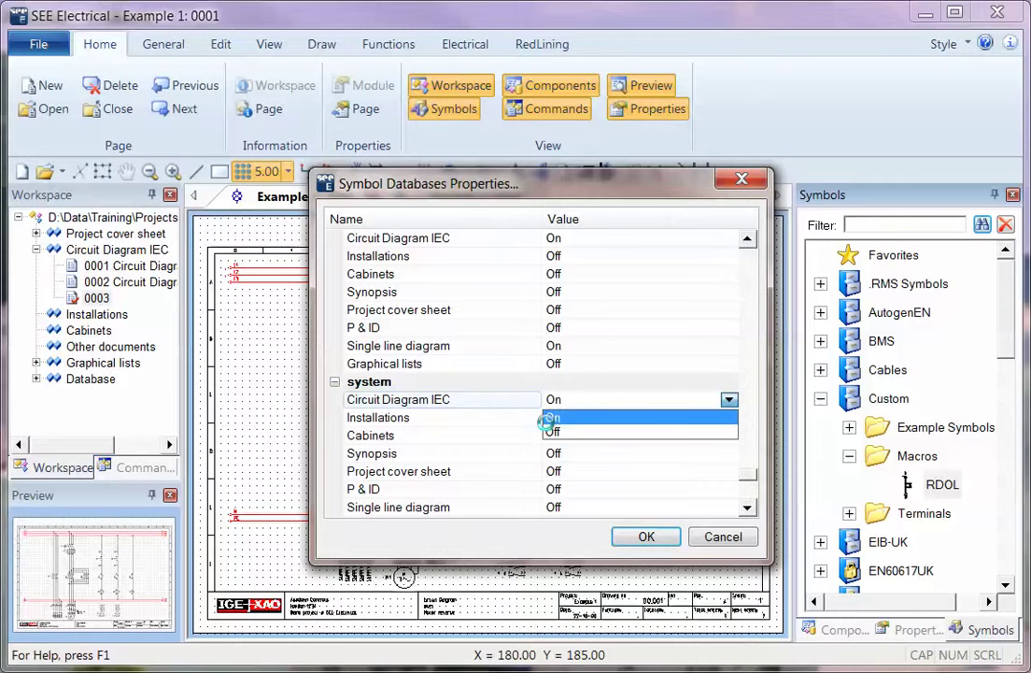
click(557, 421)
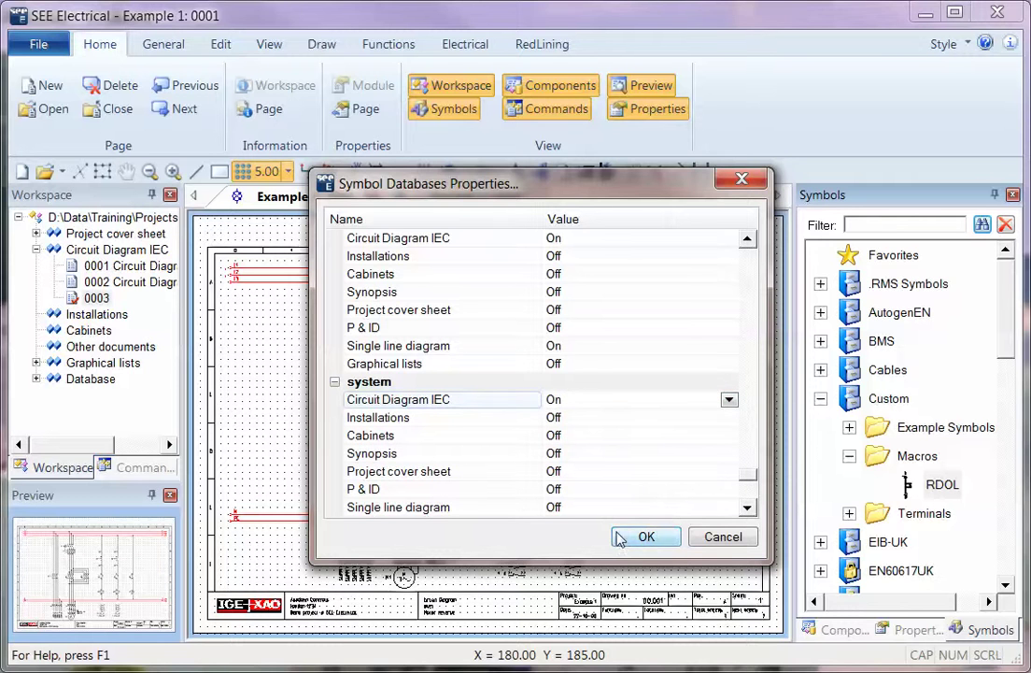
click(654, 536)
Copy the Symbol Origin symbol from the Symbol Origin folder of the system database.
drag(1006, 327, 1008, 534)
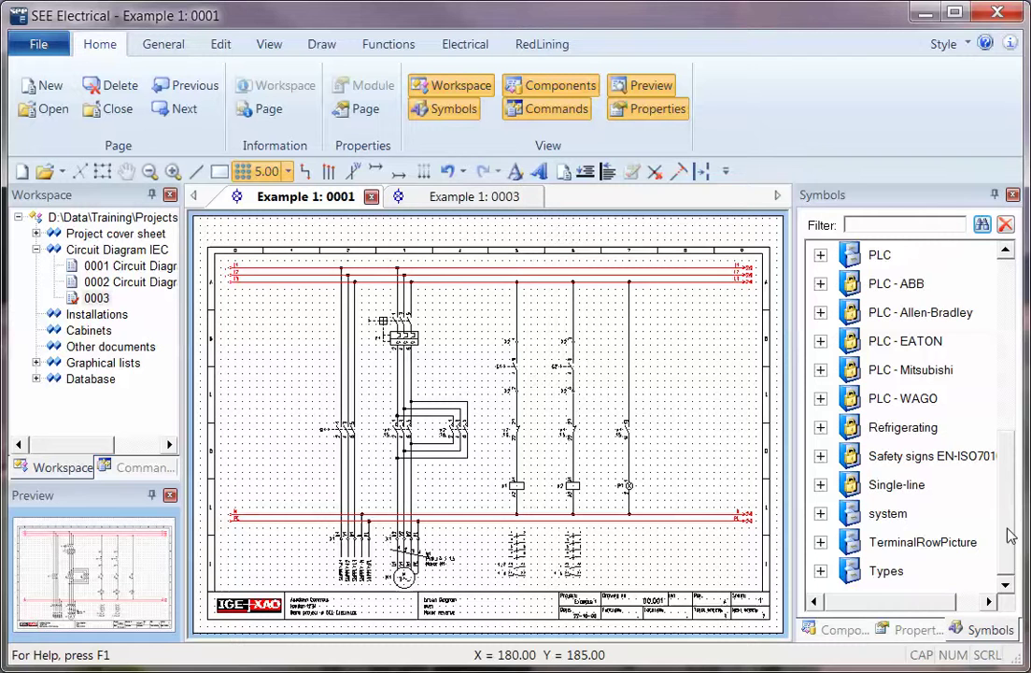
click(820, 513)
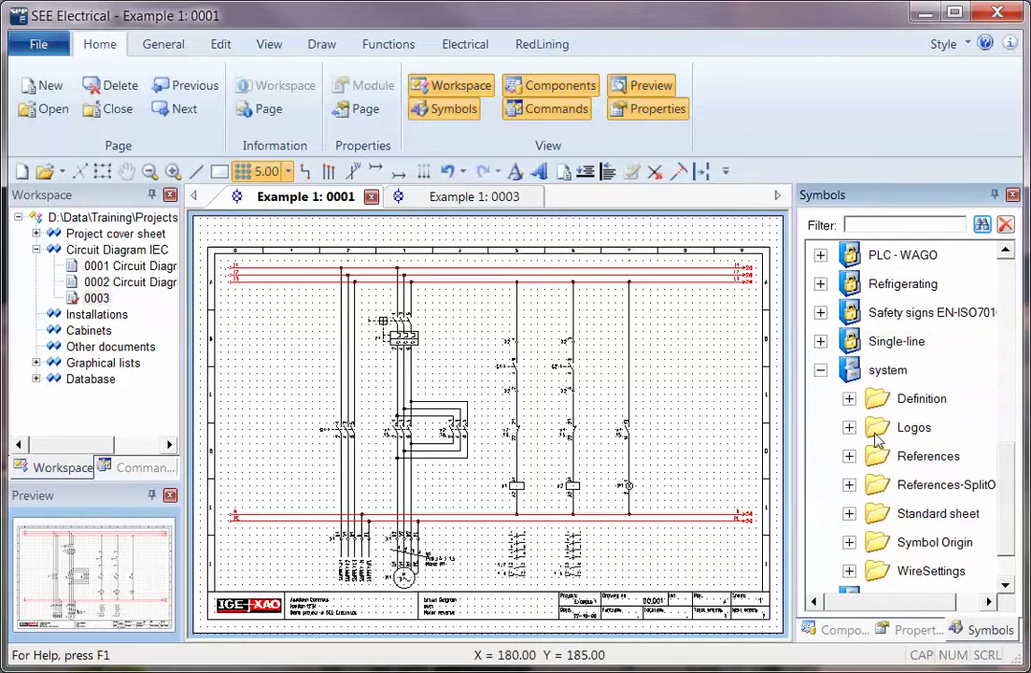
click(849, 542)
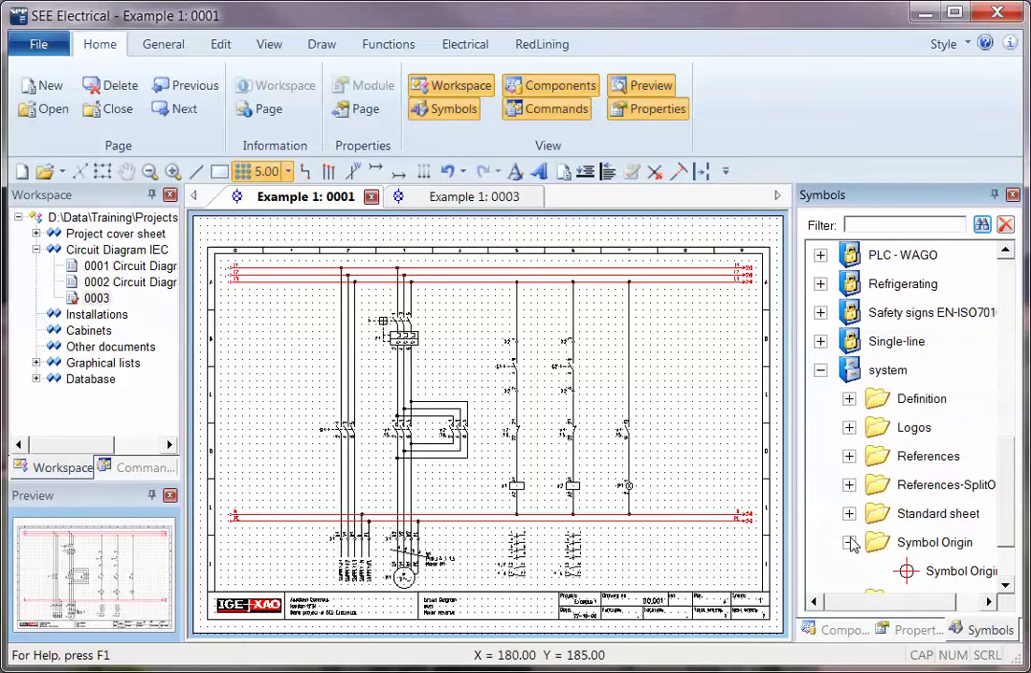
right_click(937, 572)
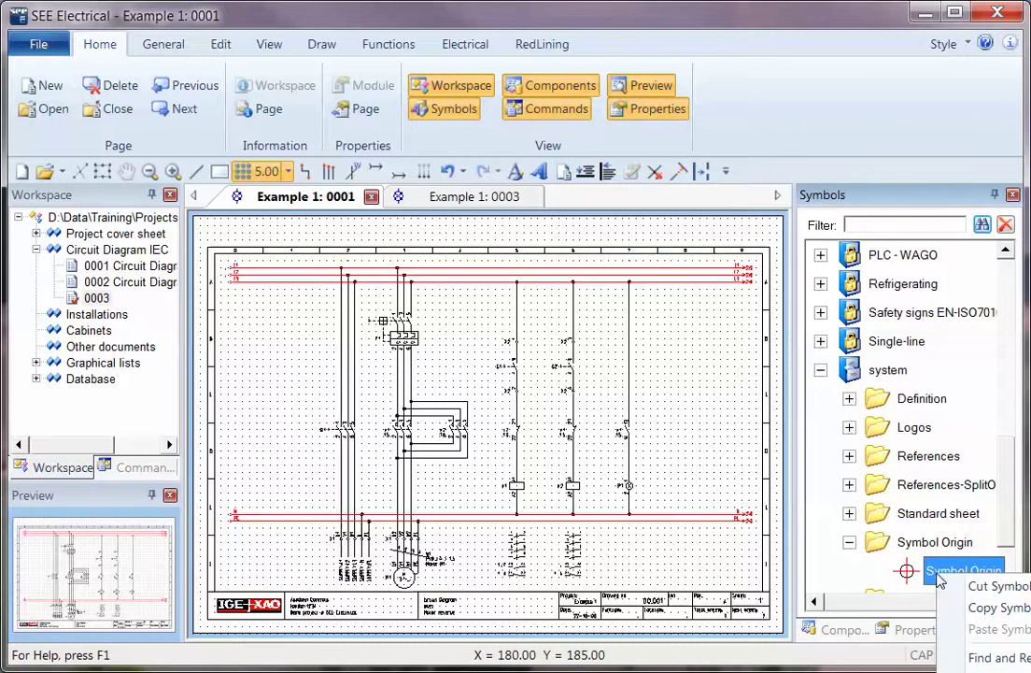
click(973, 609)
Paste the copied Symbol Origin symbol into the Macros folder of the Custom database.
drag(1006, 485, 1006, 317)
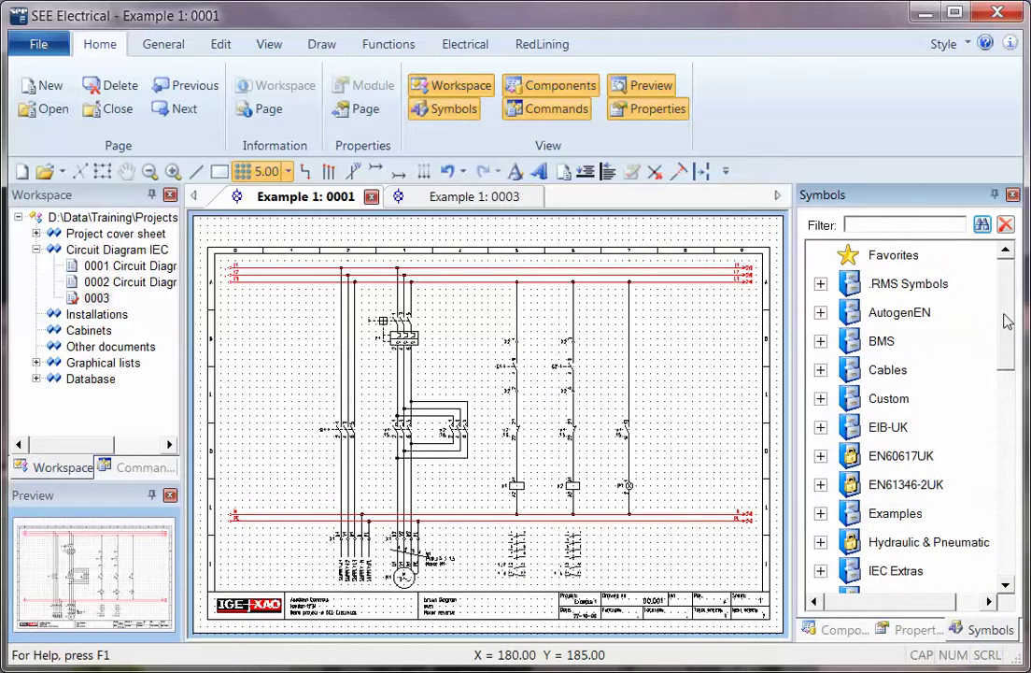
click(821, 398)
click(849, 455)
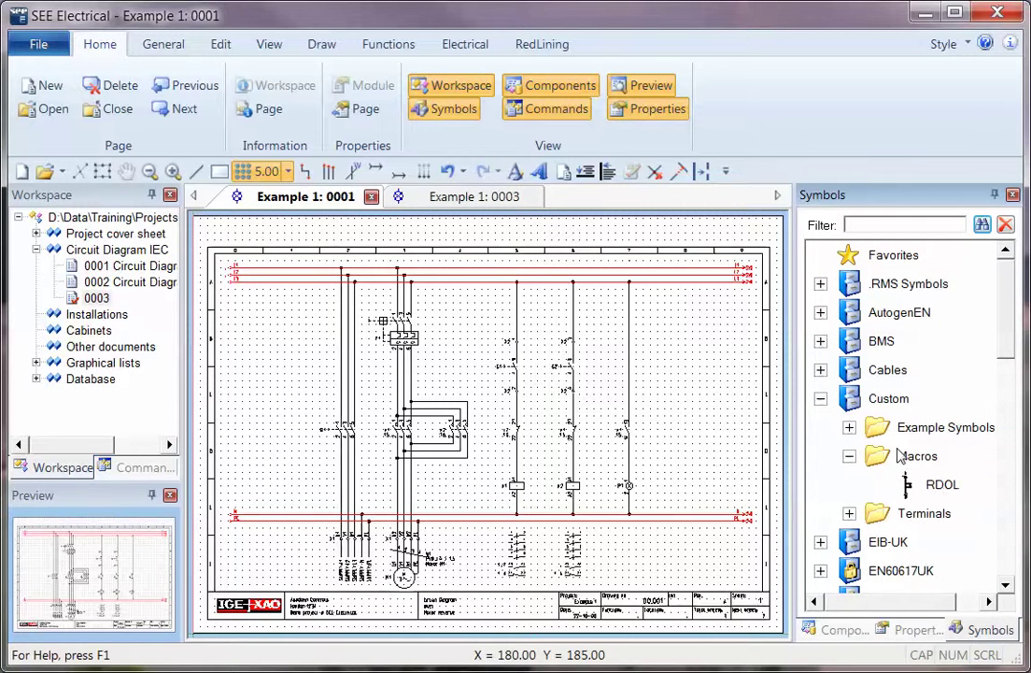
right_click(889, 455)
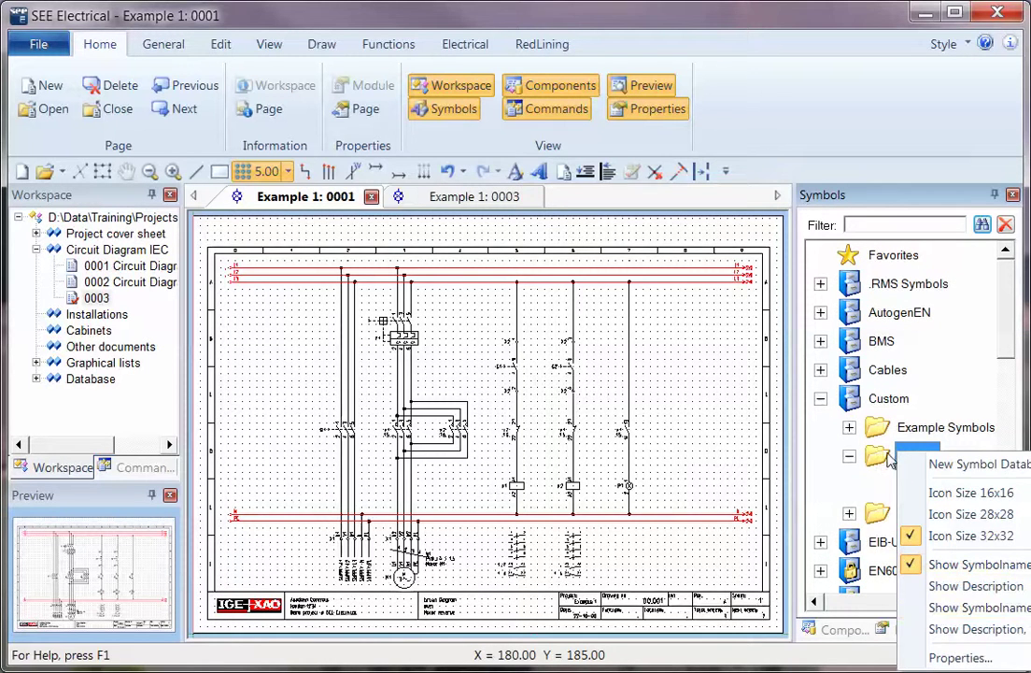
key(Escape)
right_click(897, 456)
click(951, 591)
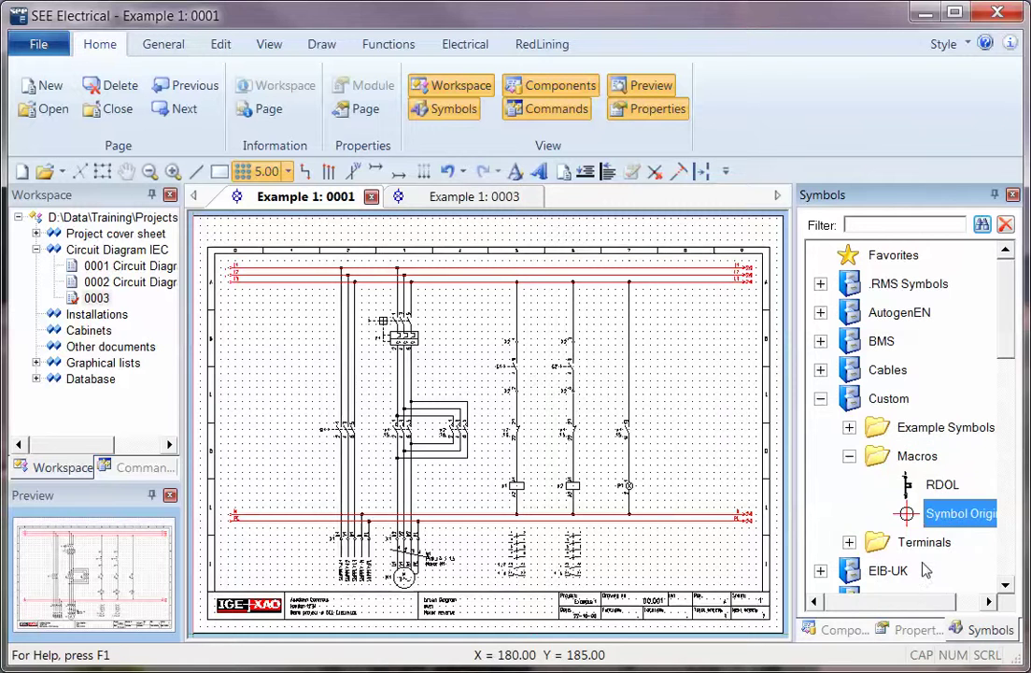
Place the Symbol Origin on page 0001 at X 0, Y 0 and check its position at the sheet corner.
click(924, 516)
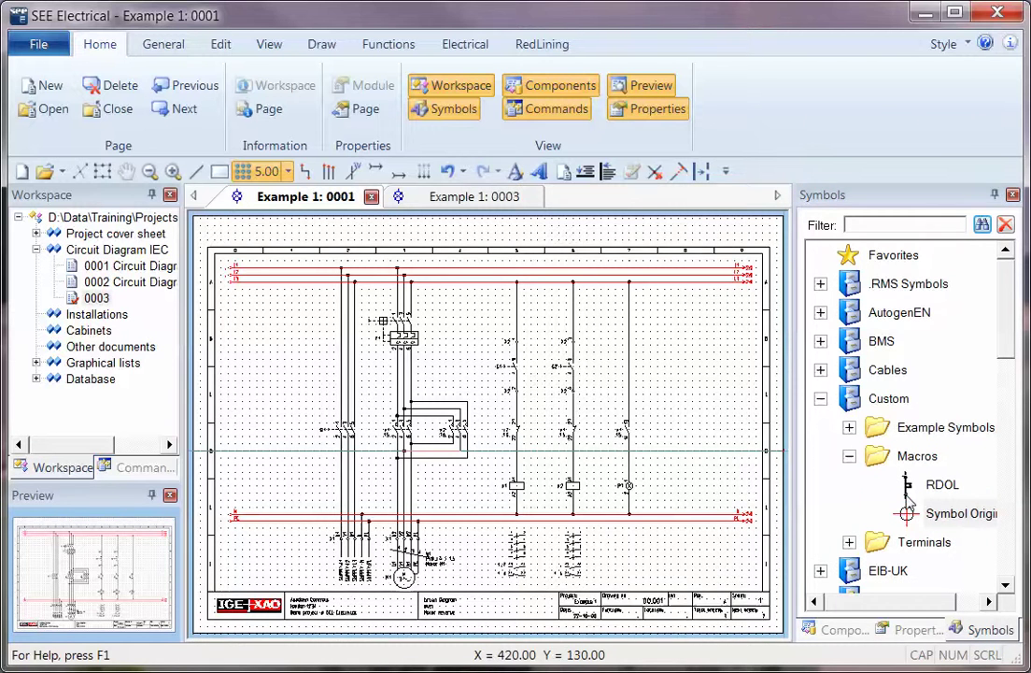
click(249, 551)
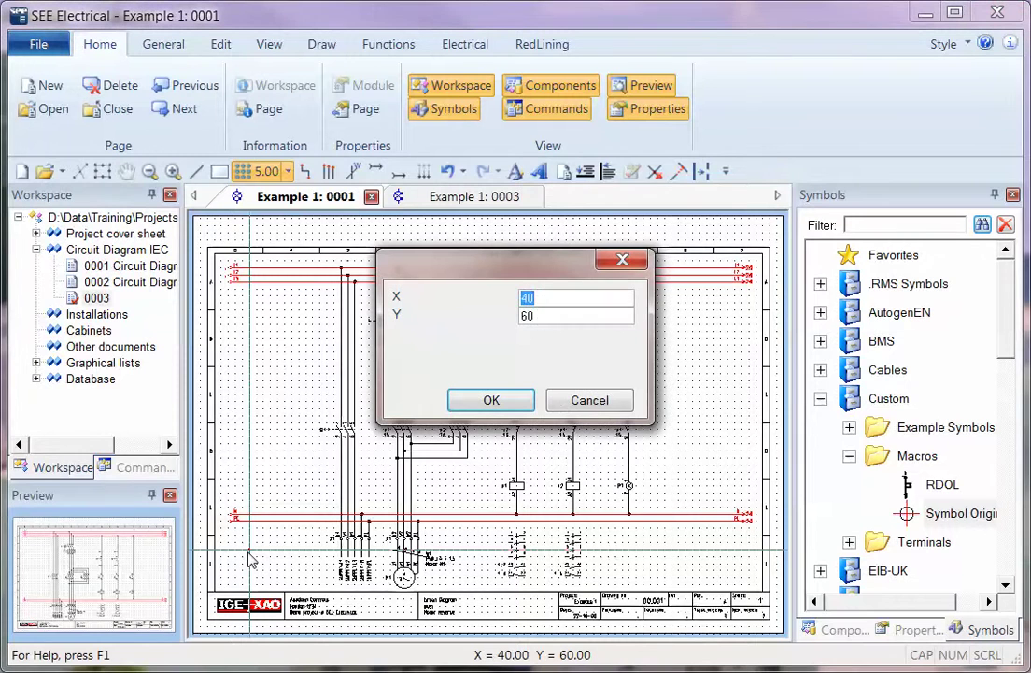
text(0)
key(Tab)
text(0)
click(502, 400)
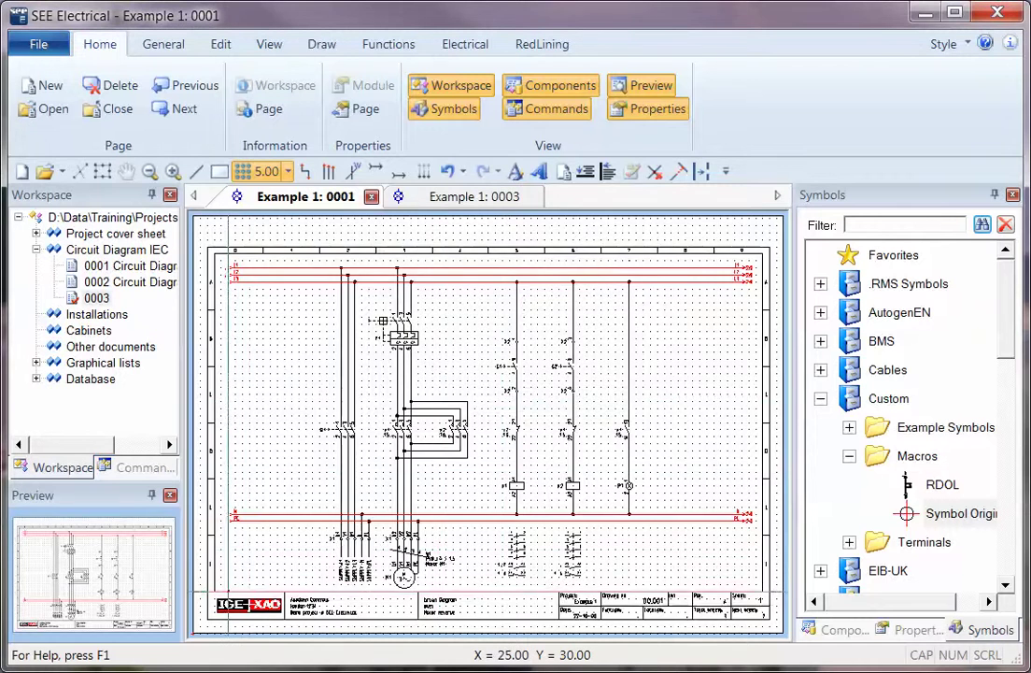
scroll(202, 632, up, 3)
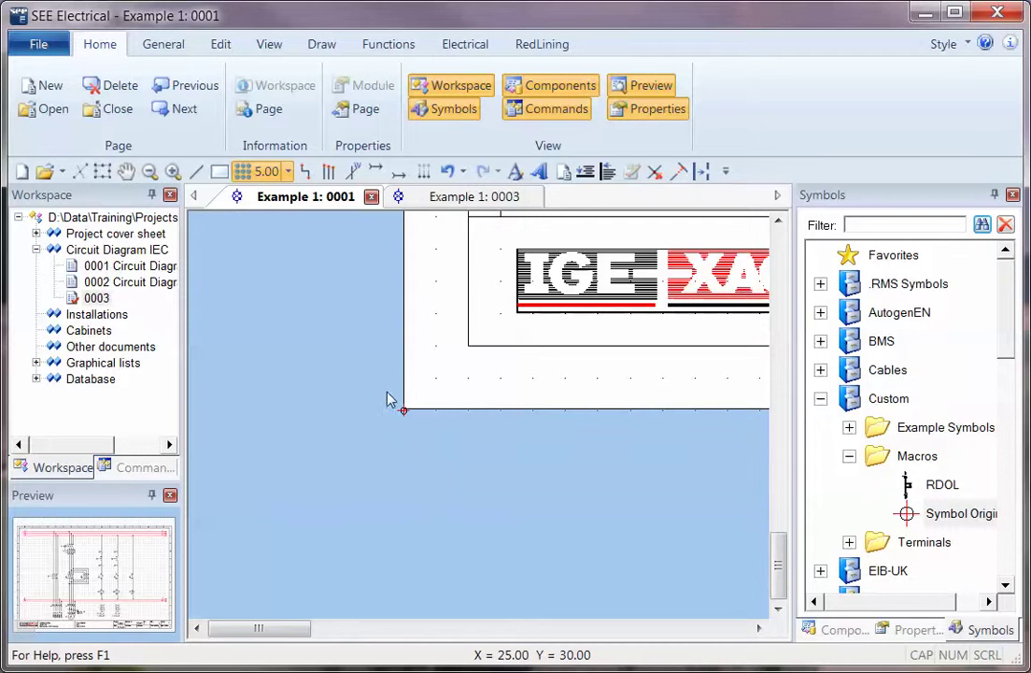
scroll(477, 426, down, 1)
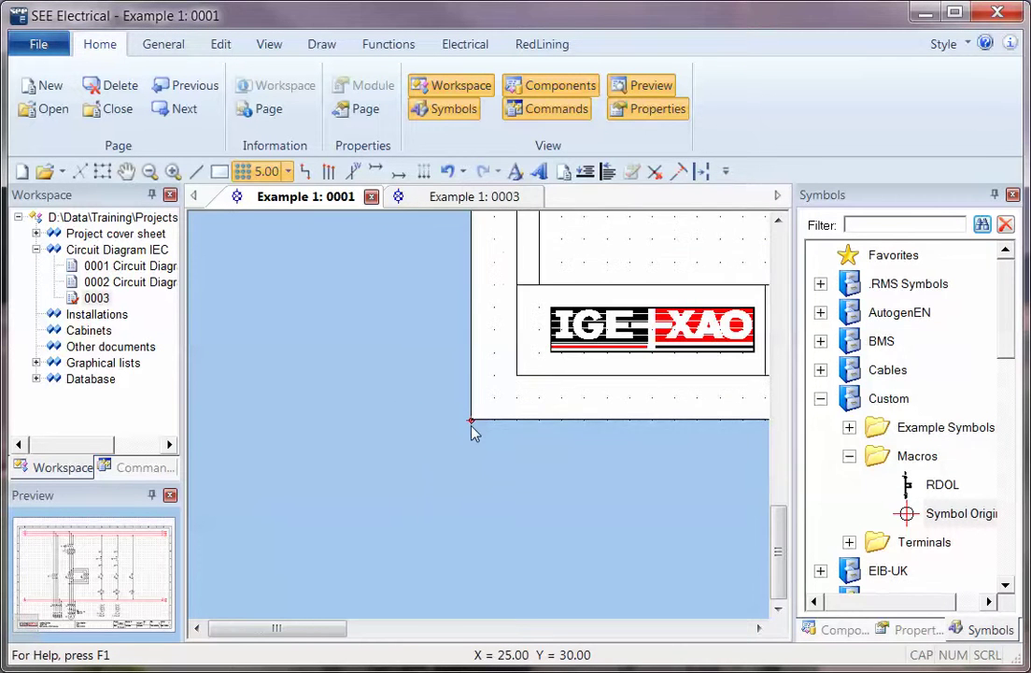
scroll(588, 438, down, 3)
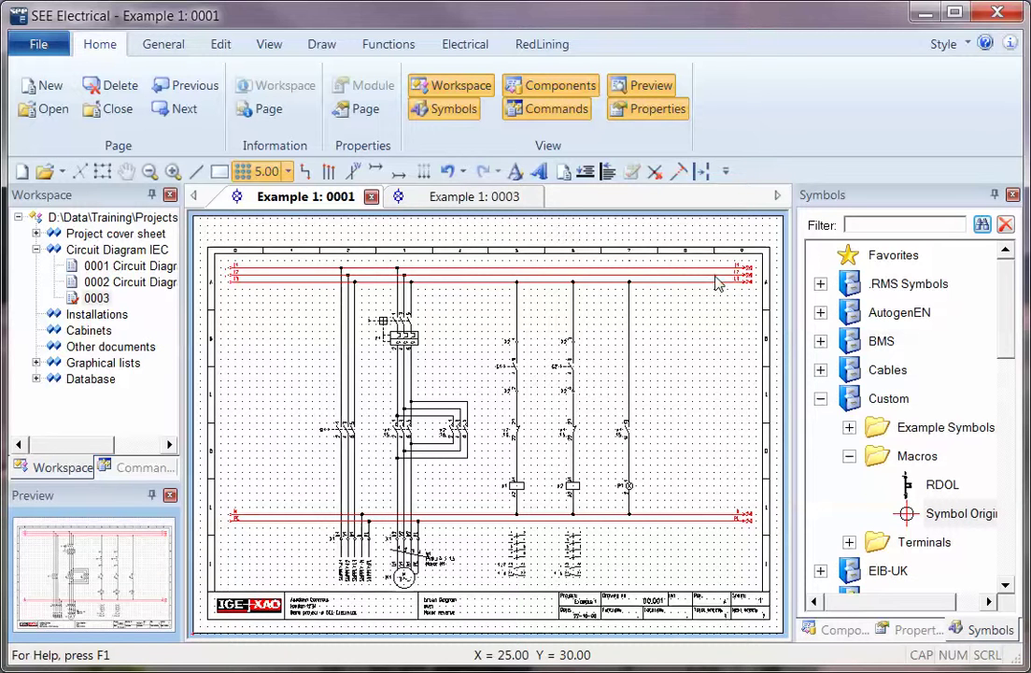
Save the selected supply rails with their origin as a macro named "rails" in the Custom Macros folder.
click(874, 430)
click(924, 455)
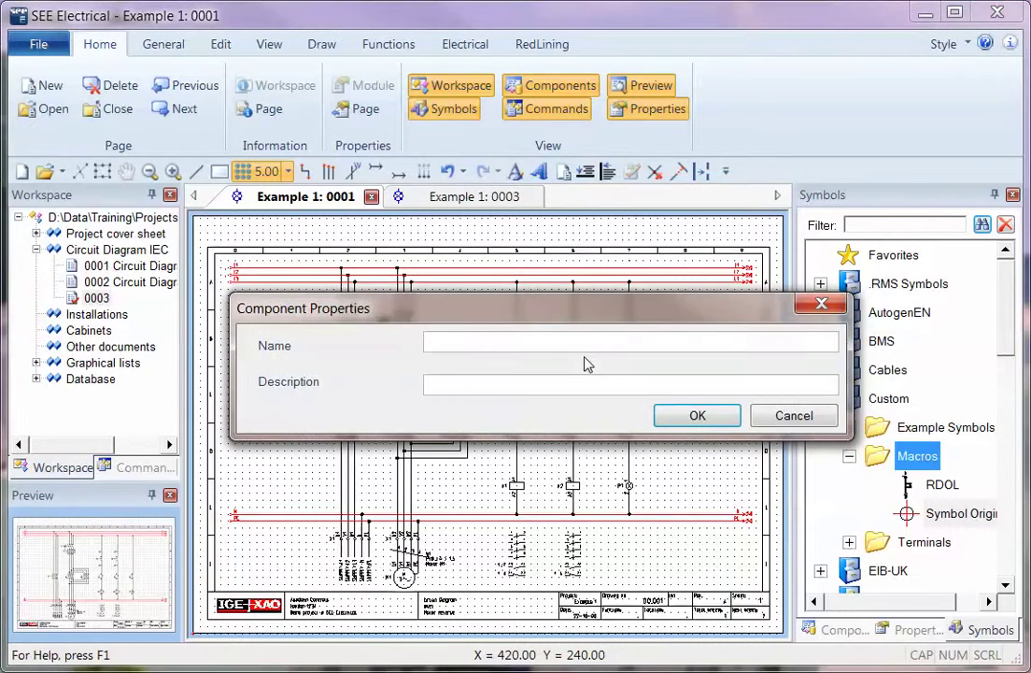
text(rails)
key(Return)
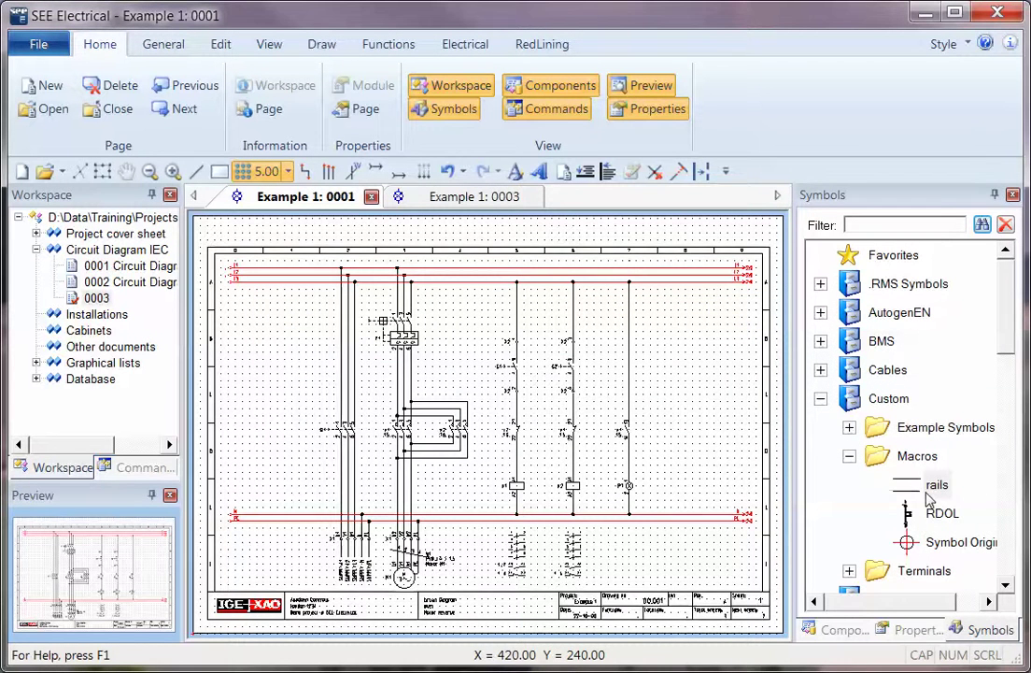
Place the rails macro from the Custom Macros folder on page 0003 at X 0, Y 0.
drag(934, 484, 433, 471)
click(208, 605)
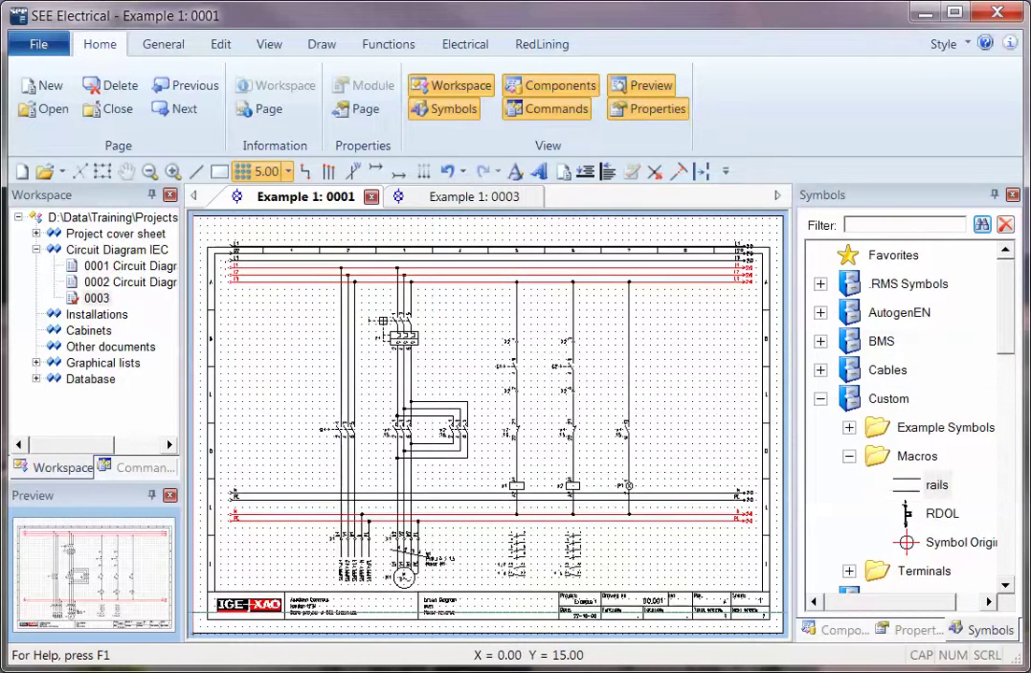
click(439, 197)
drag(934, 484, 421, 430)
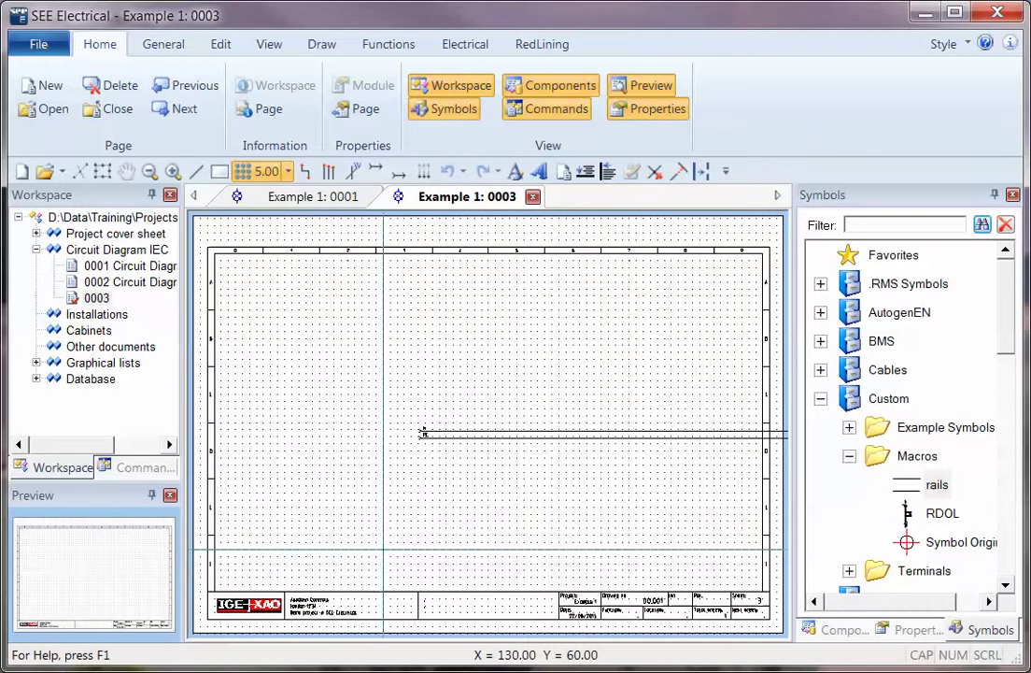
key(space)
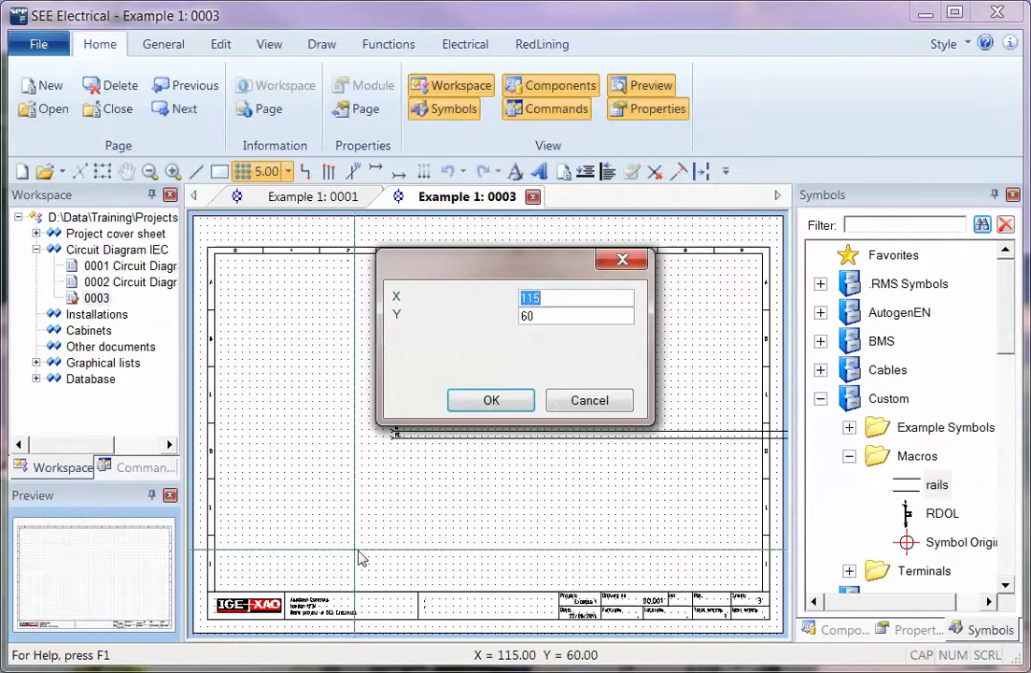
key(Return)
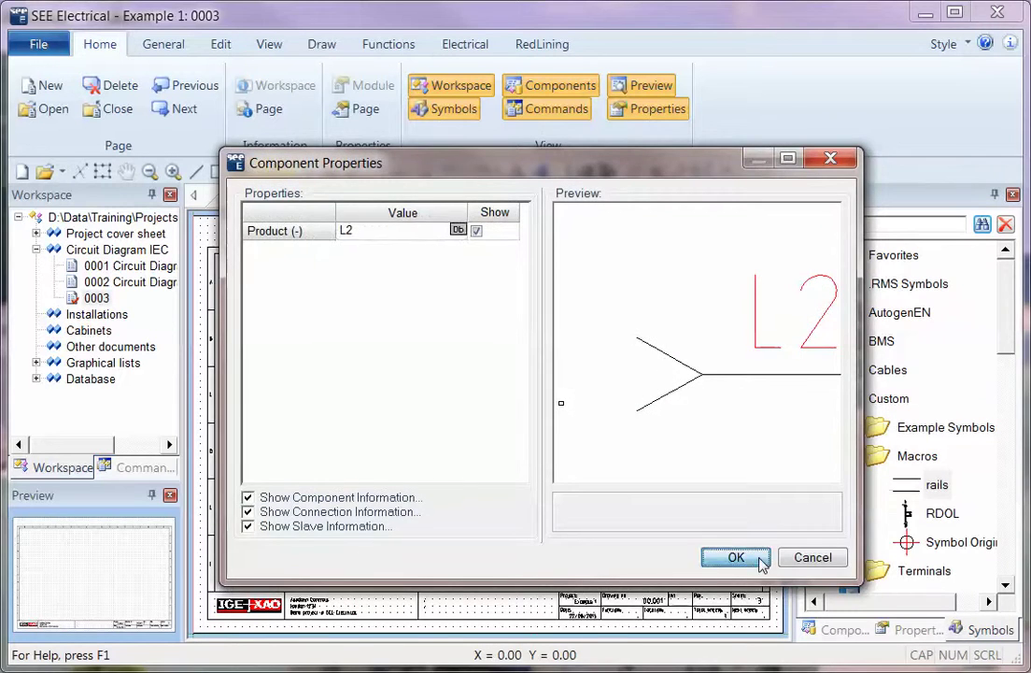
Accept the default component properties for the inserted supply rails and check their names and cross-references on page 0003.
click(761, 557)
click(738, 557)
click(738, 557)
click(738, 557)
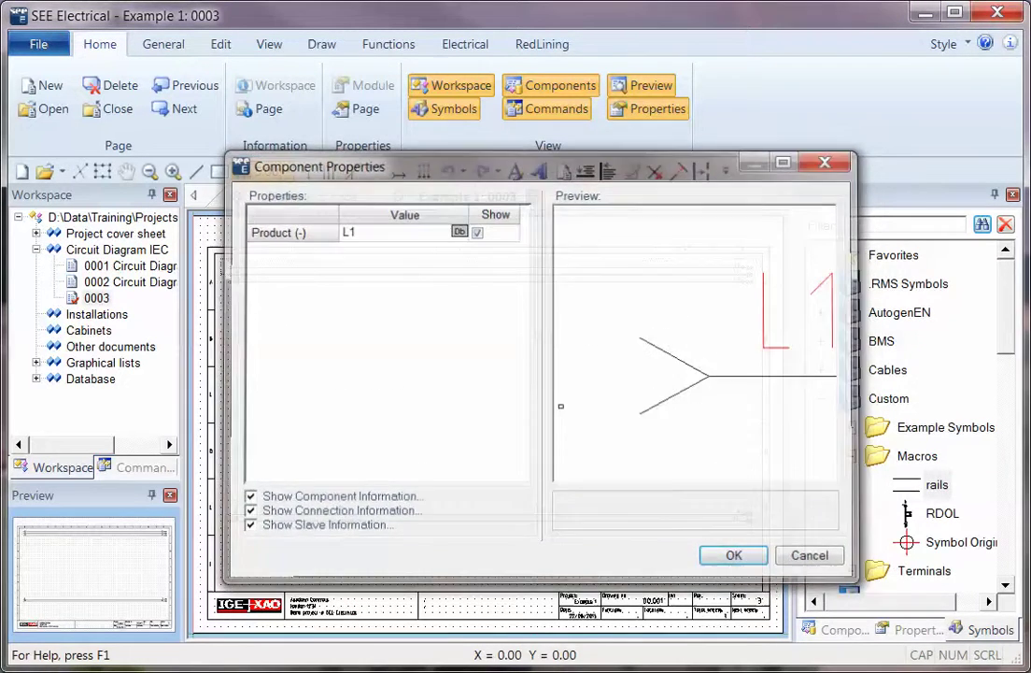
click(735, 554)
scroll(223, 283, up, 3)
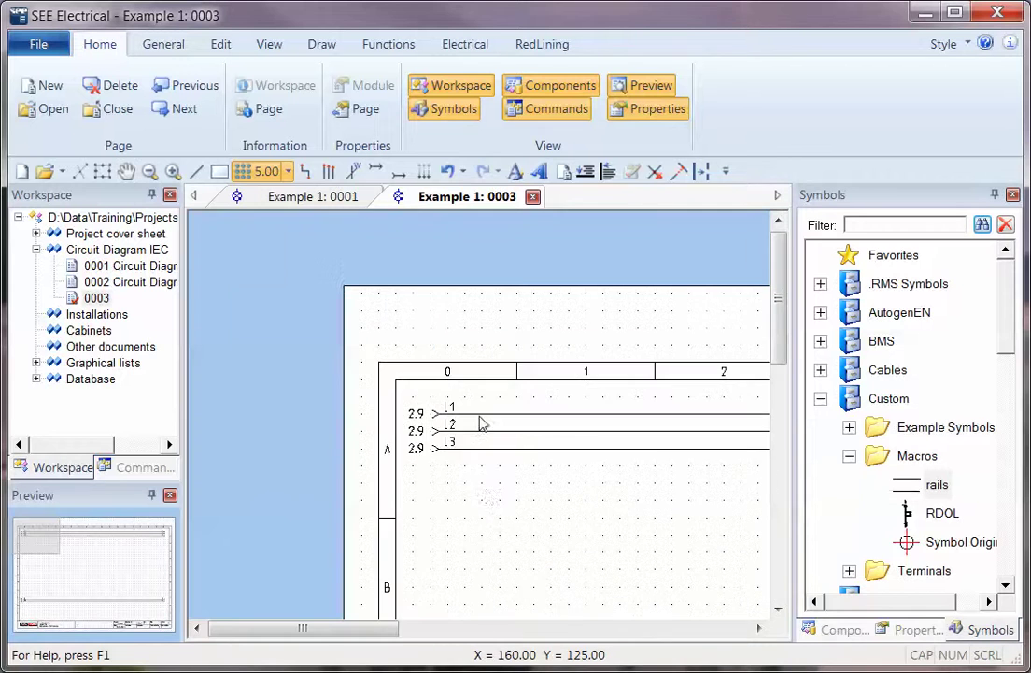
scroll(529, 548, down, 3)
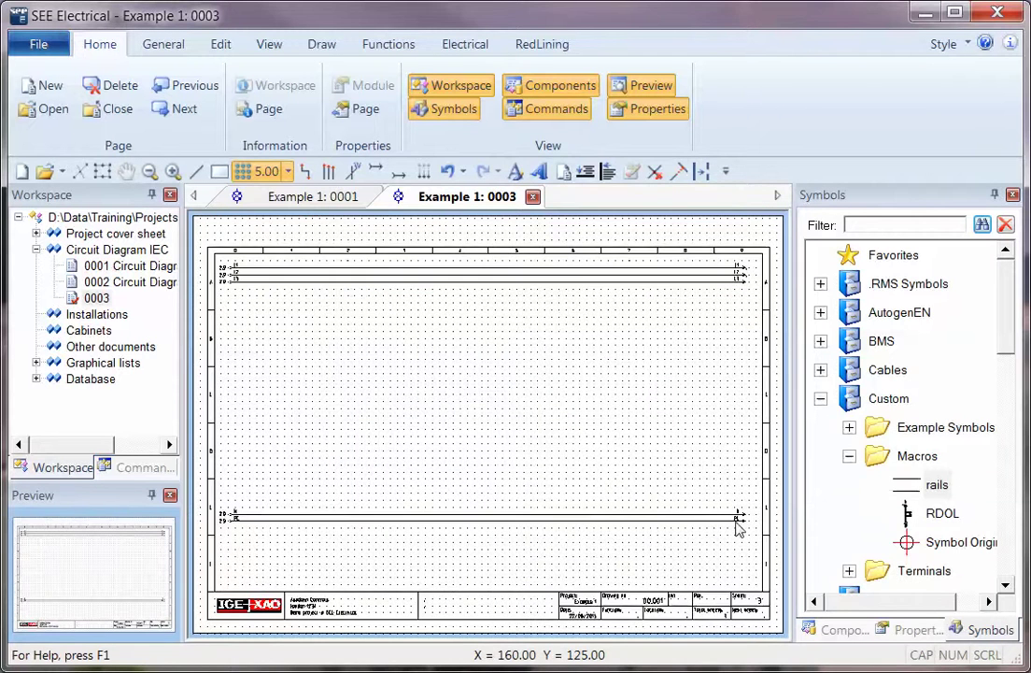
Insert the RDOL macro between the supply rails on page 0003 at X 145, Y 185, accepting the default component properties.
mouse_move(934, 515)
mouse_down()
mouse_move(403, 402)
mouse_move(398, 373)
mouse_up()
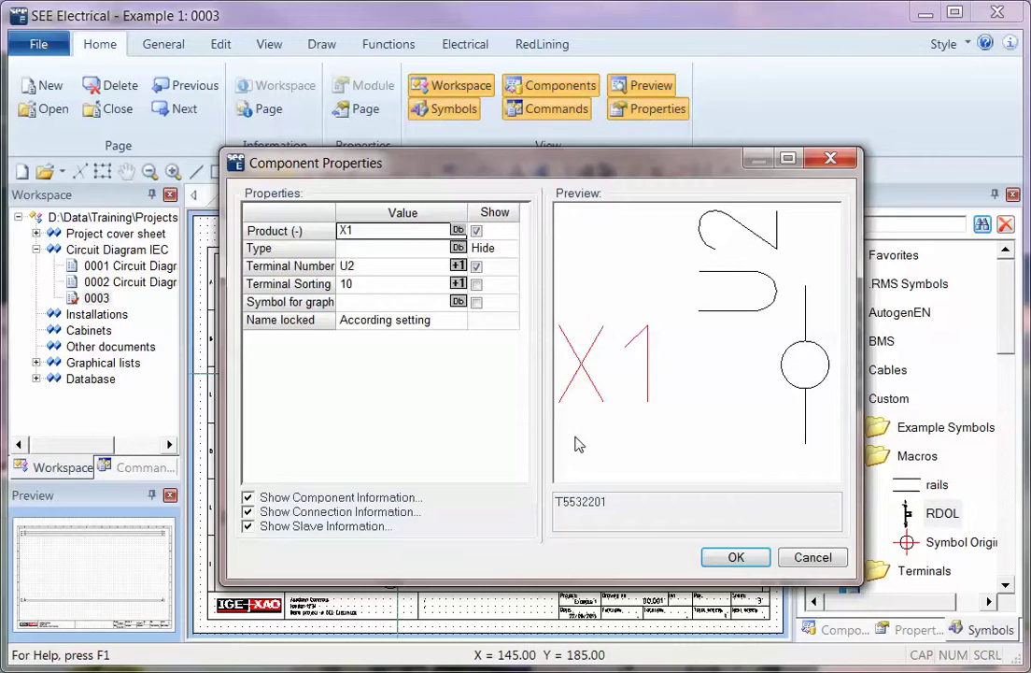
click(738, 557)
click(738, 557)
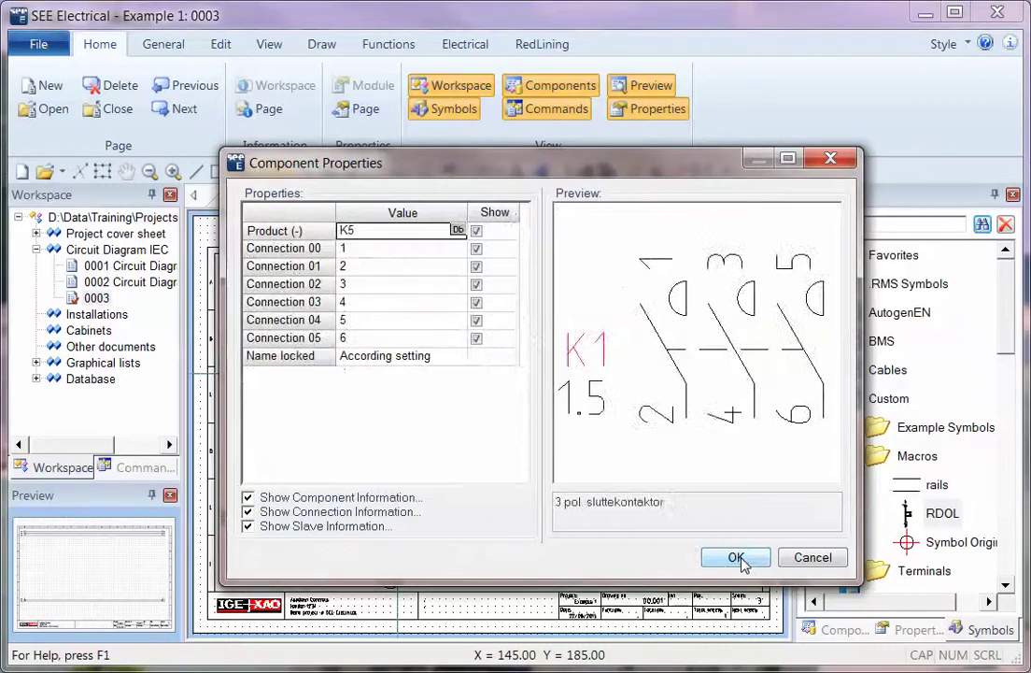
click(734, 556)
click(738, 558)
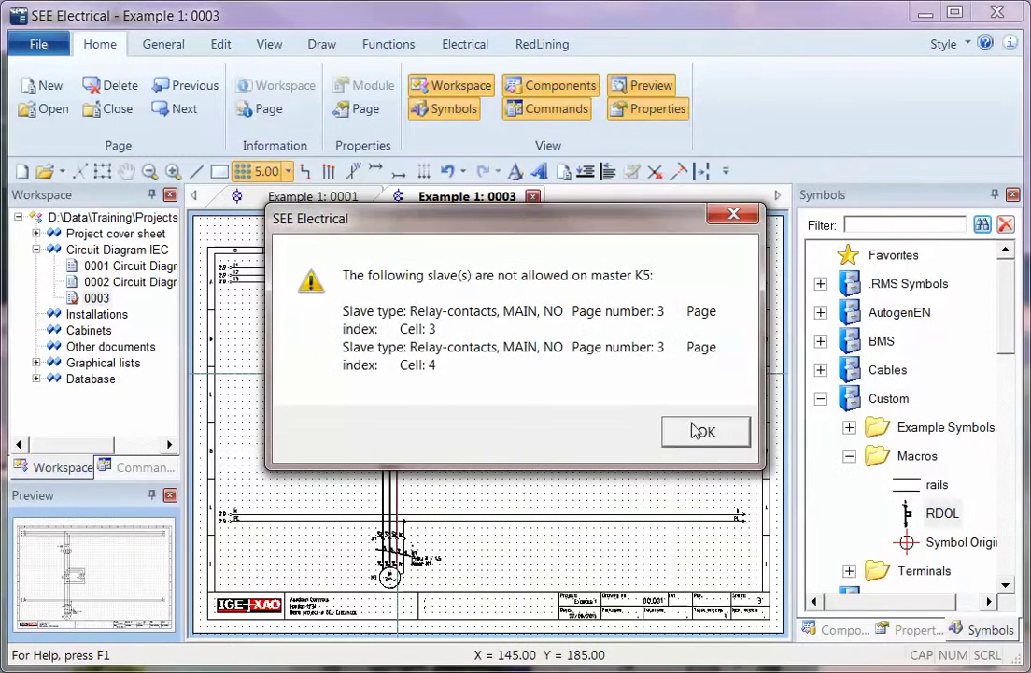
click(700, 430)
key(Escape)
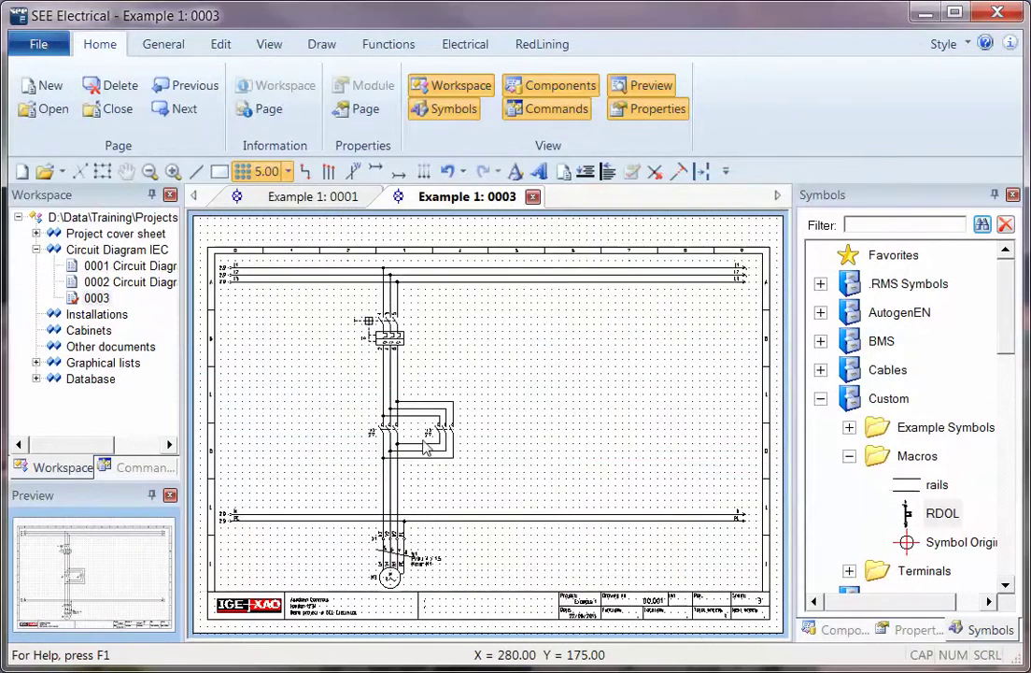
Check the motor end of the inserted circuit, and undo the RDOL macro insertion.
scroll(392, 594, up, 2)
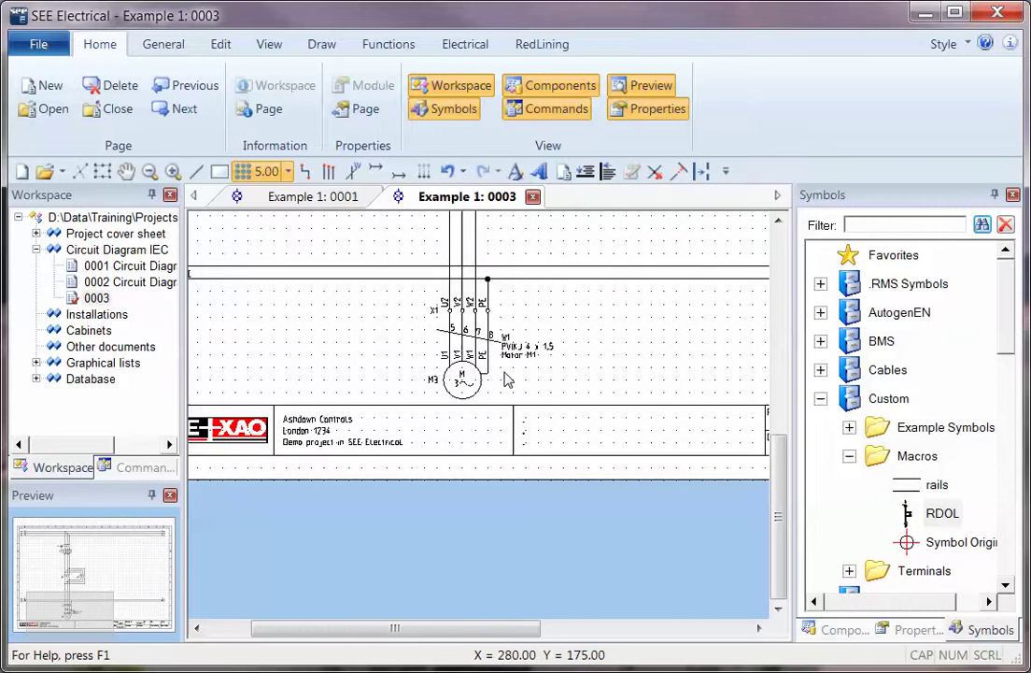
key(ctrl+z)
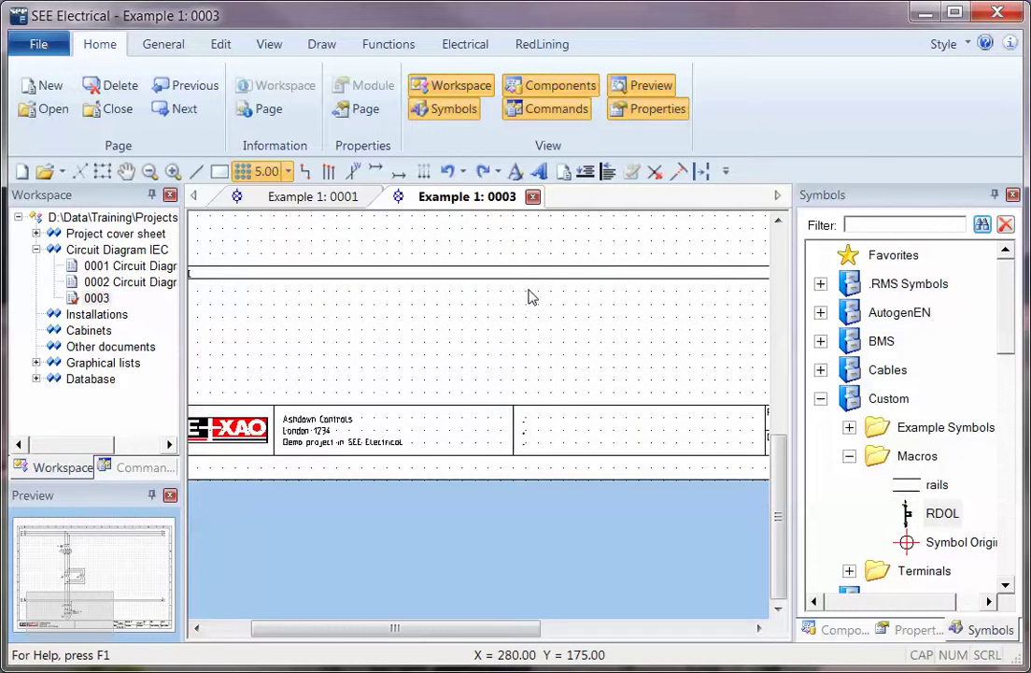
scroll(495, 388, down, 2)
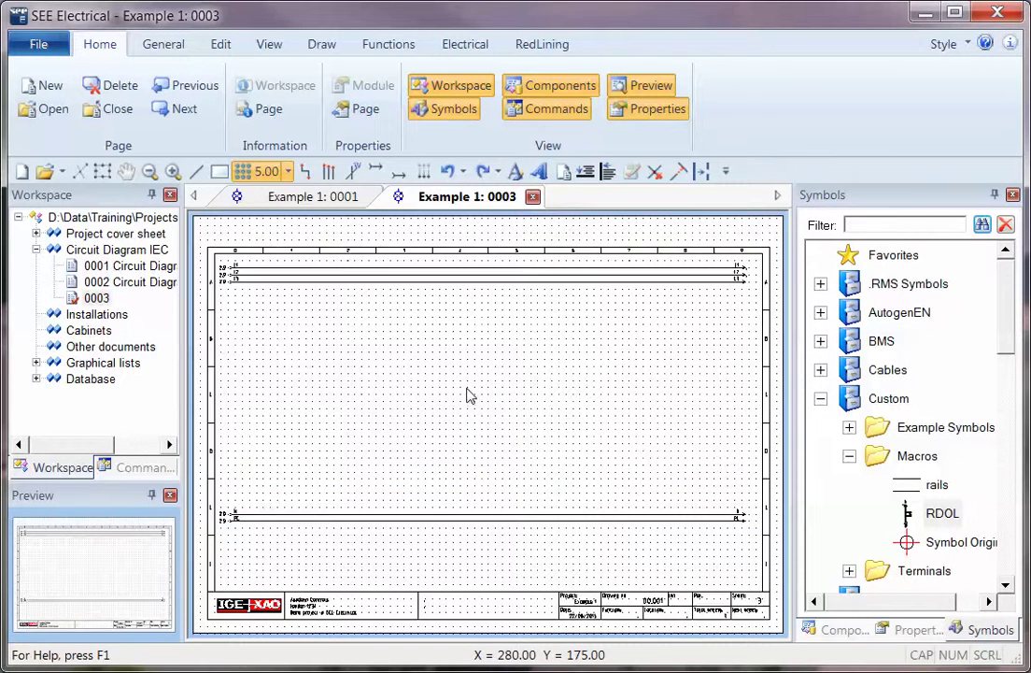
Group the reversing motor circuit on page 0001 as Block,Macro,Group and save it as macro "RDOL (grouped)" in the Custom Macros folder.
click(323, 198)
key(Escape)
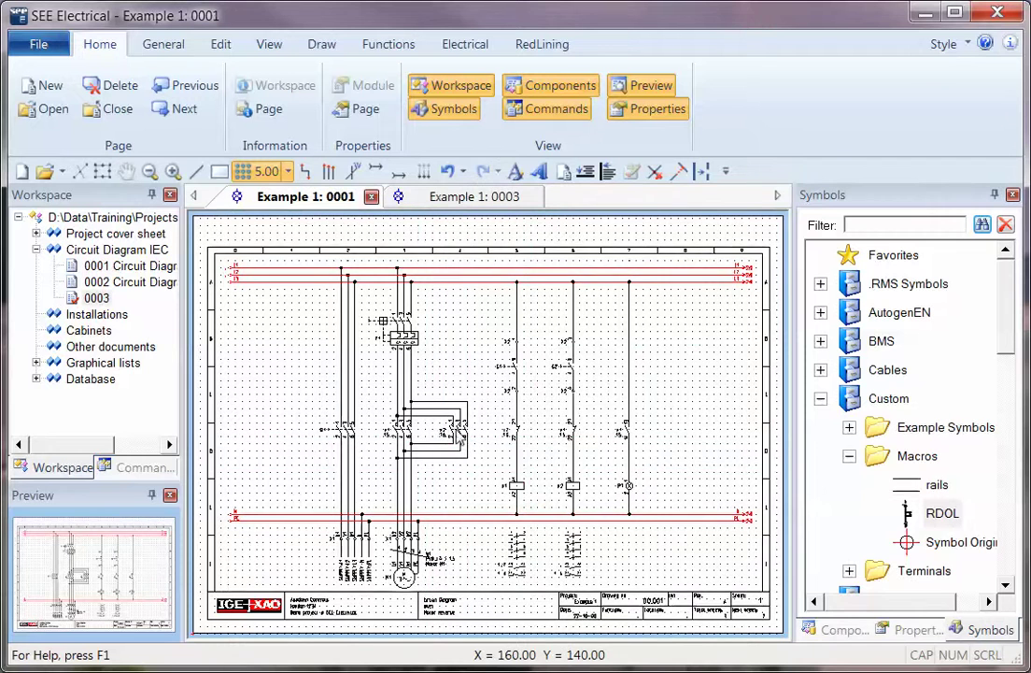
click(461, 357)
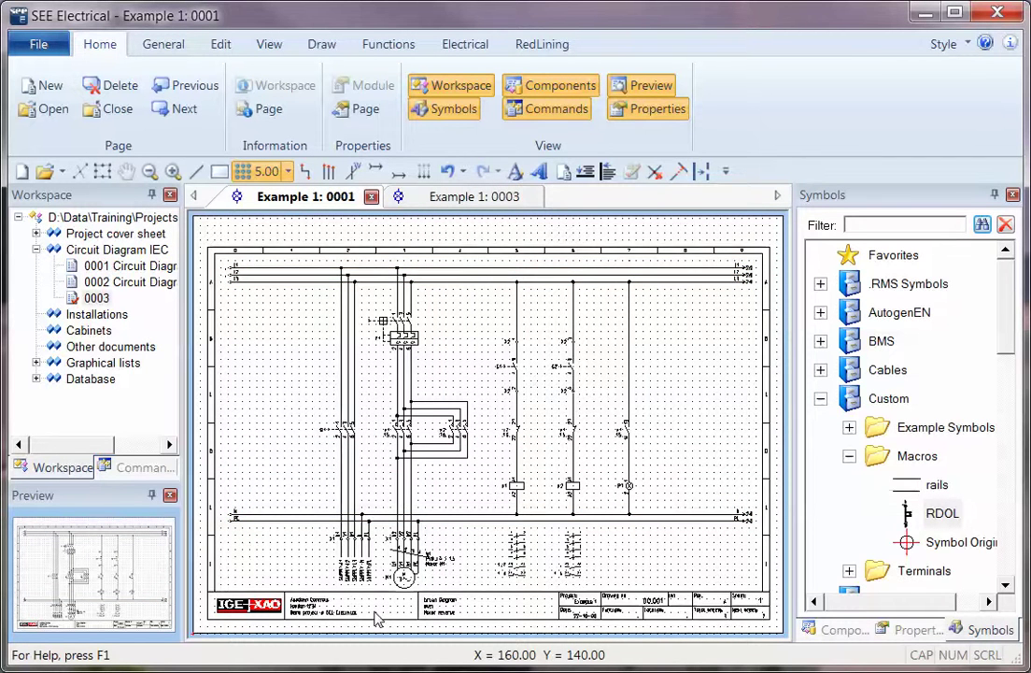
mouse_move(377, 611)
mouse_down()
mouse_move(425, 518)
mouse_move(502, 229)
mouse_up()
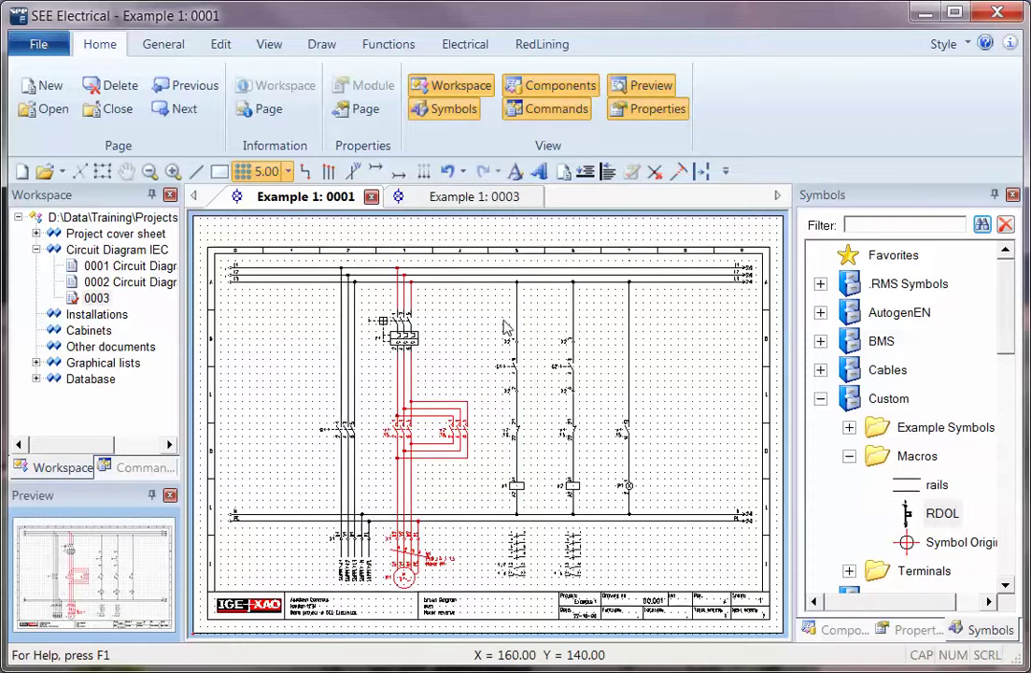
right_click(471, 327)
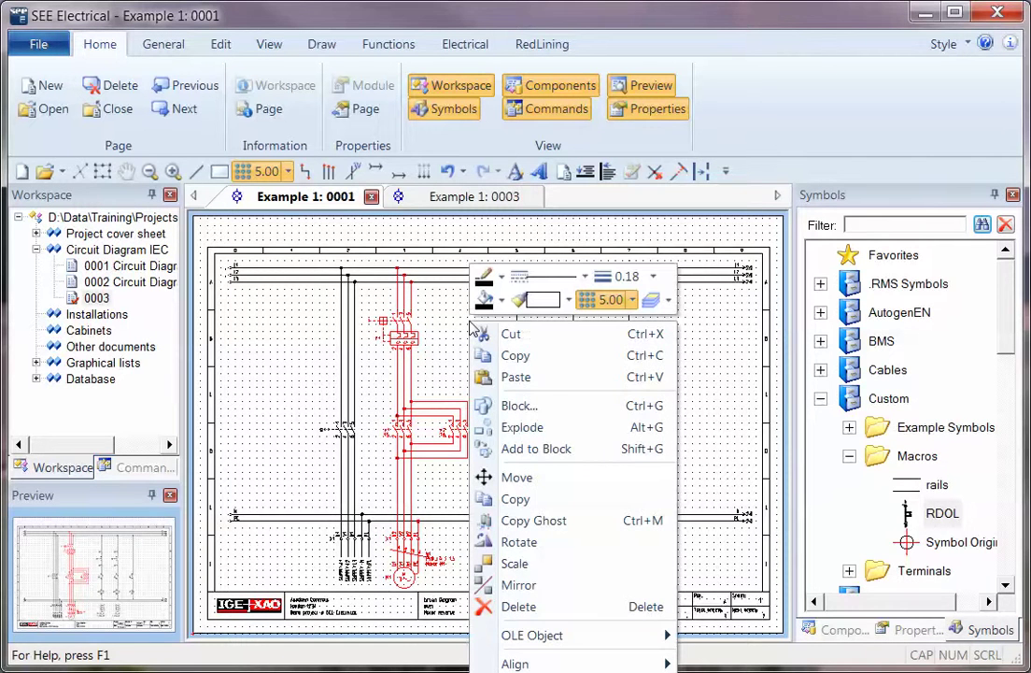
click(525, 406)
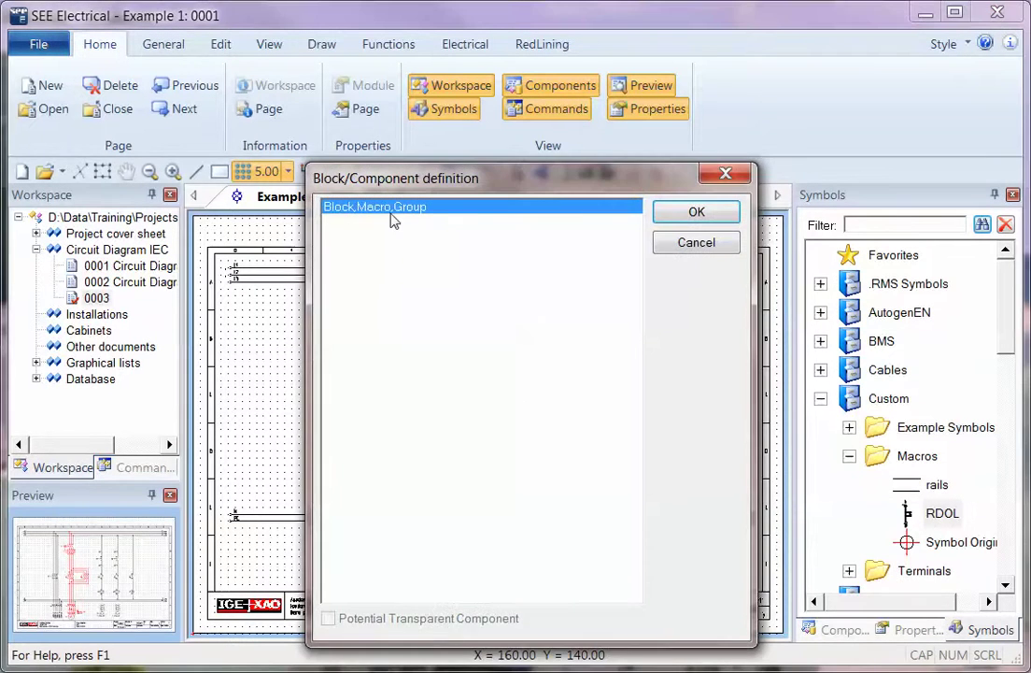
click(694, 212)
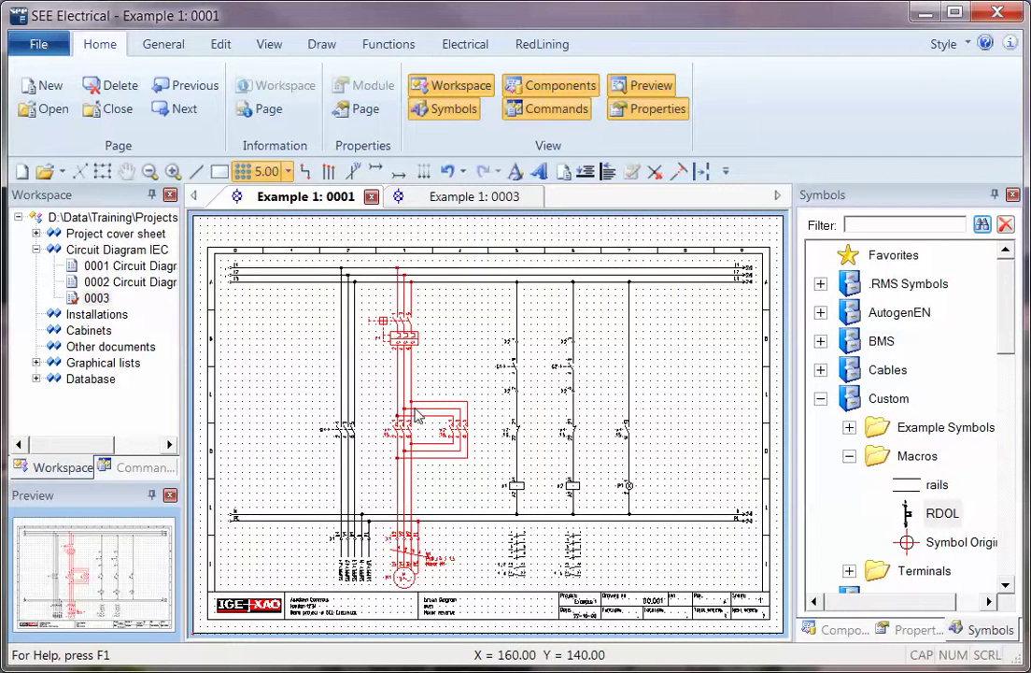
drag(420, 416, 920, 462)
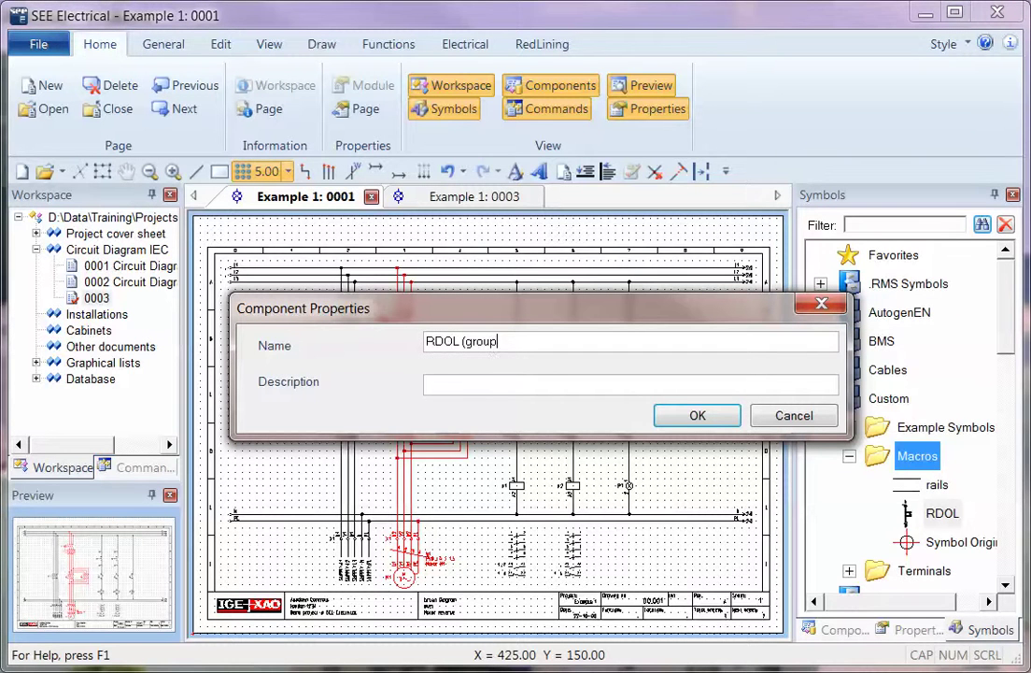
key(Return)
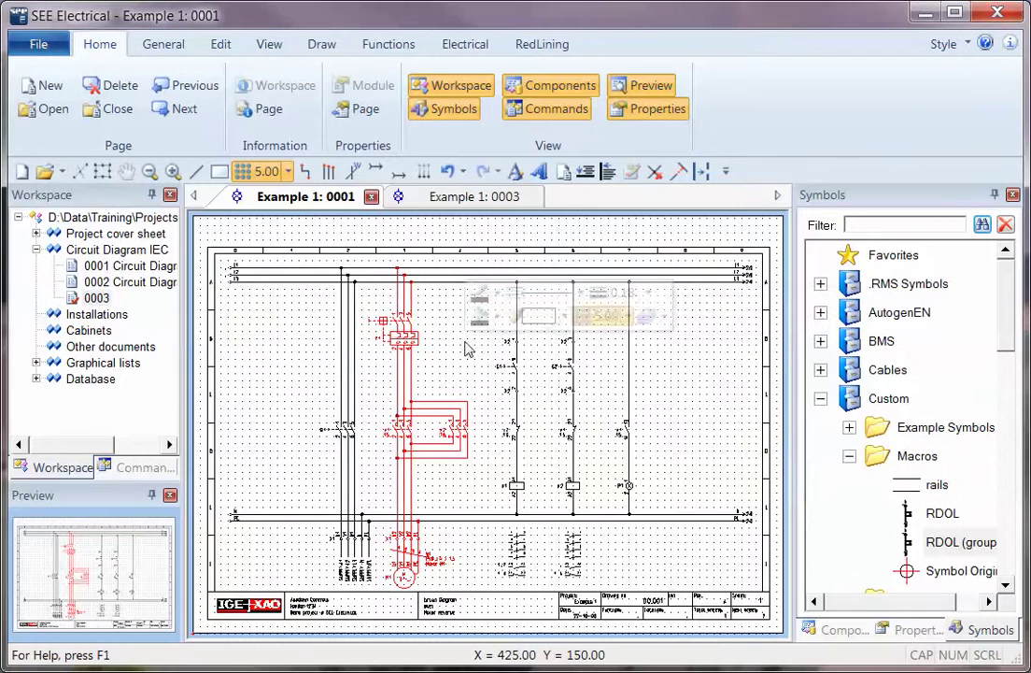
Insert the RDOL (grouped) macro between the rails on page 0003 at X 120, Y 160, accepting the default component properties.
click(411, 197)
click(968, 546)
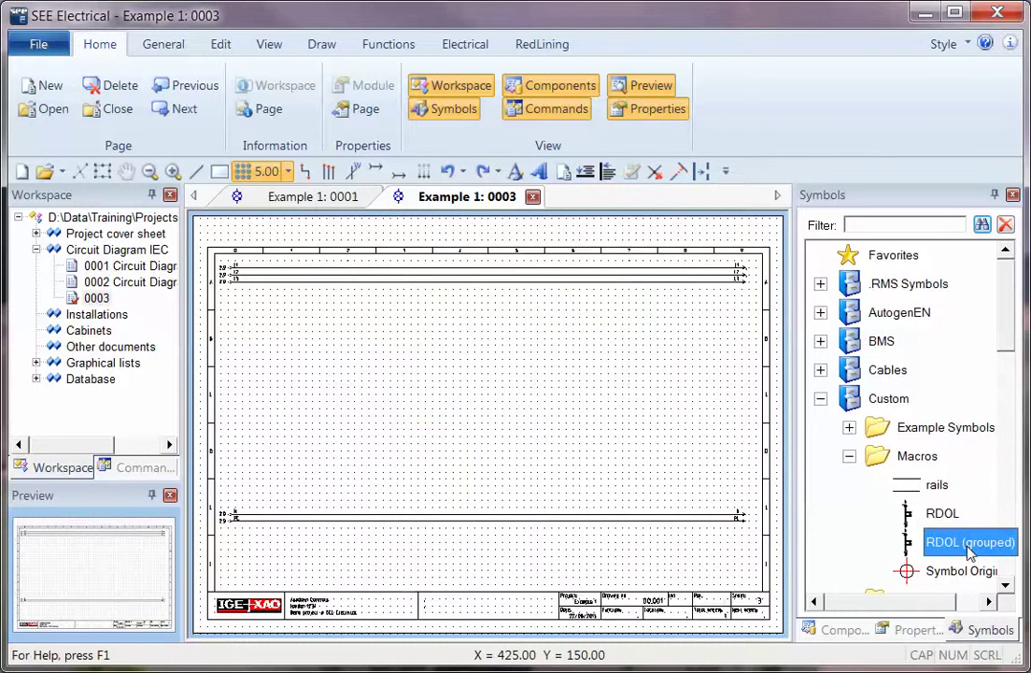
drag(968, 546, 361, 408)
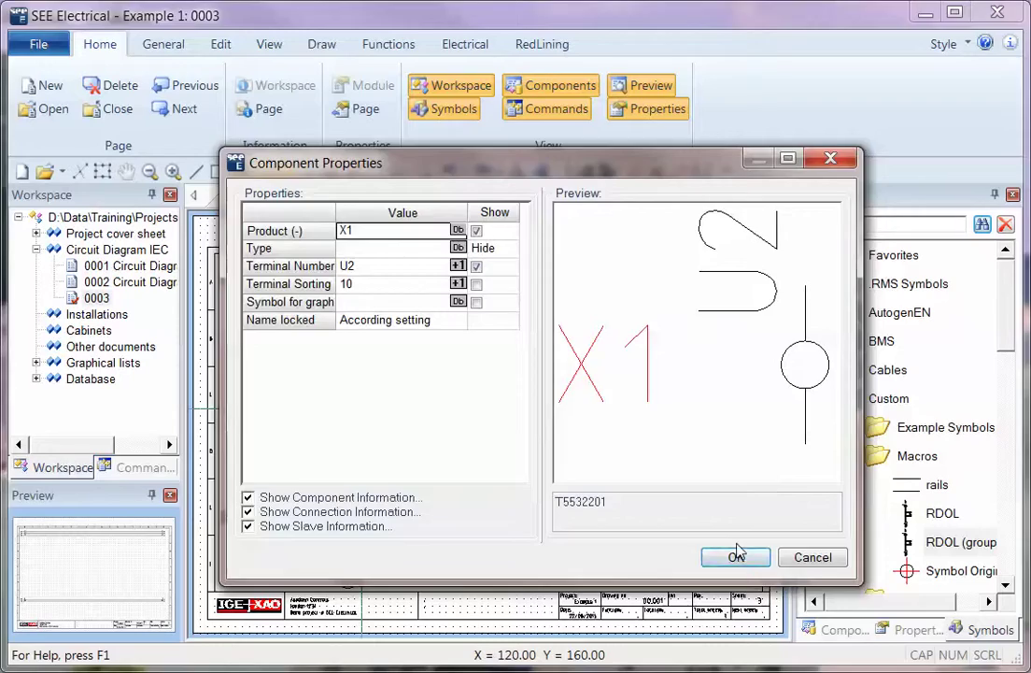
click(737, 556)
click(737, 558)
click(741, 561)
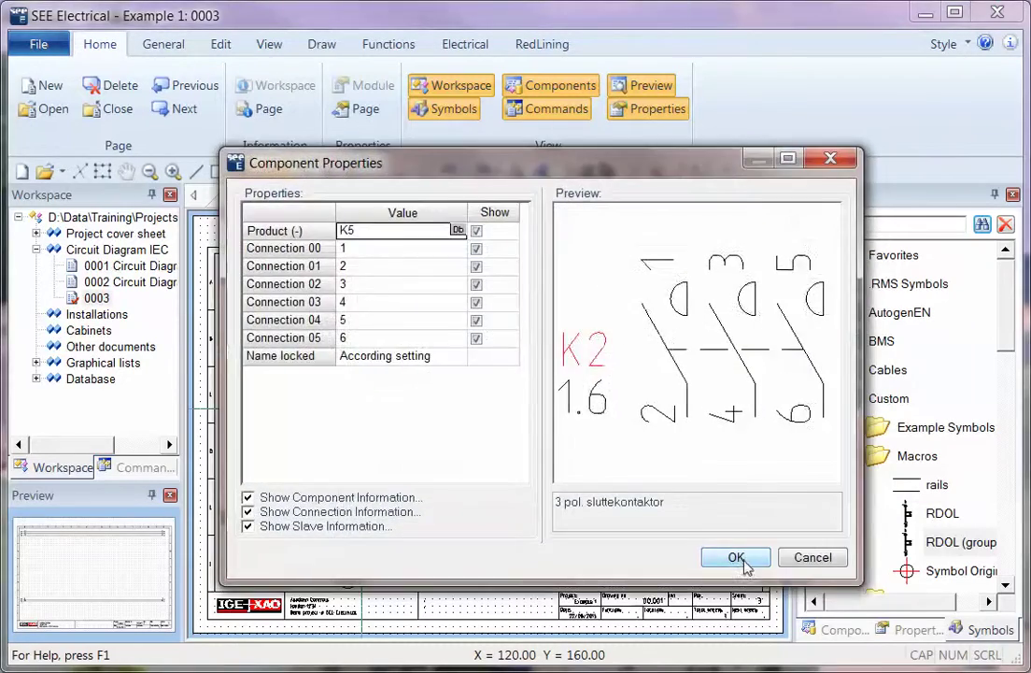
click(737, 558)
click(703, 434)
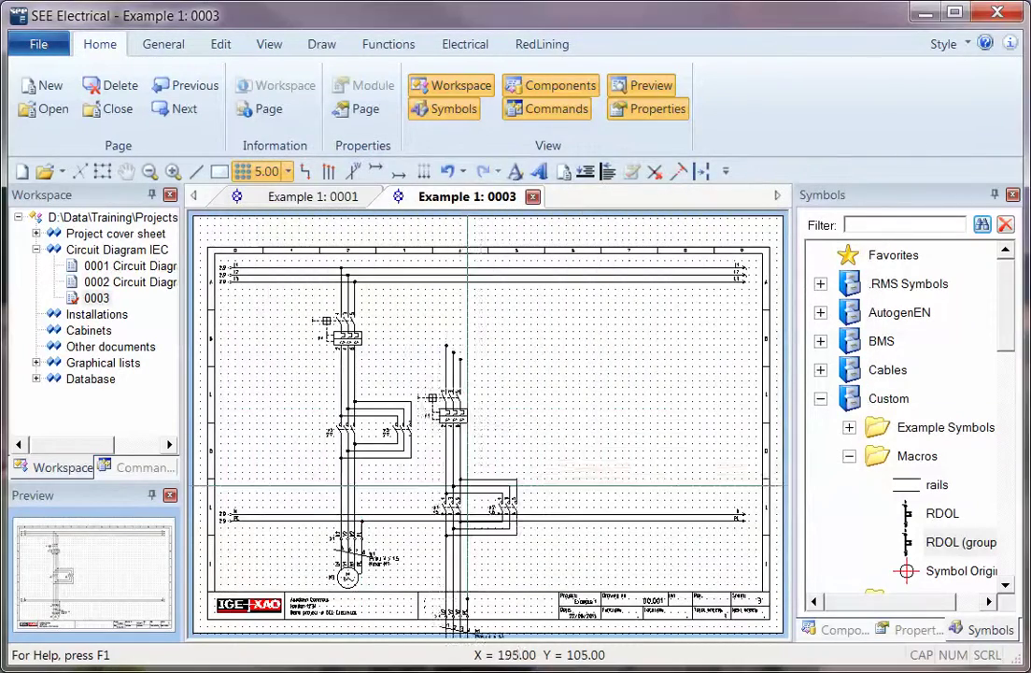
Move the inserted grouped motor circuit to the right along the rails as one unit, and delete it from page 0003.
scroll(359, 430, up, 3)
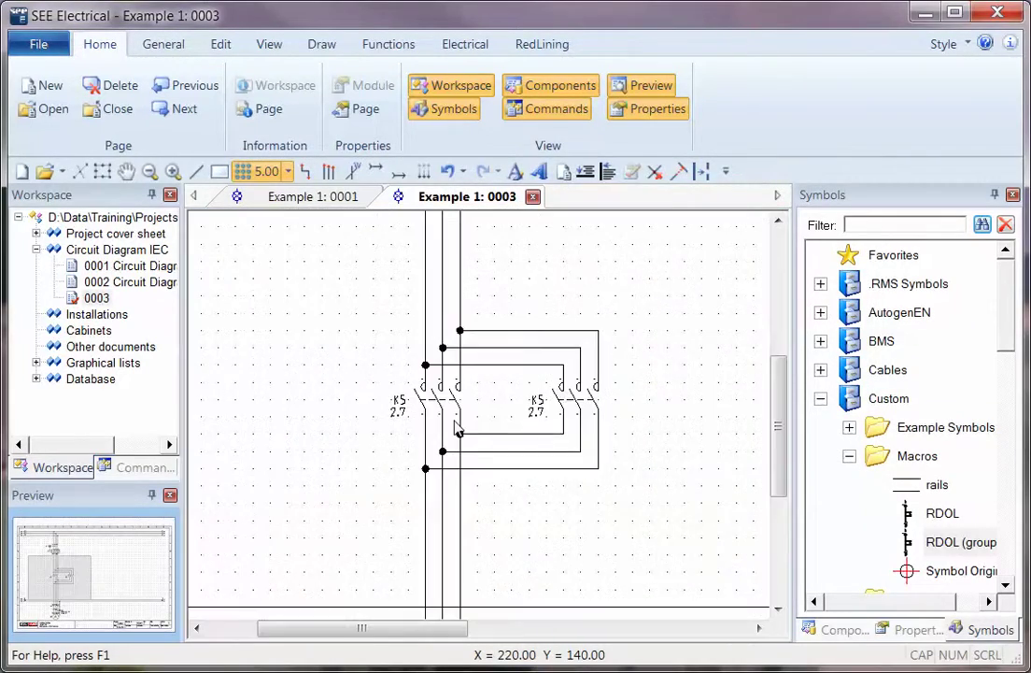
scroll(458, 429, down, 3)
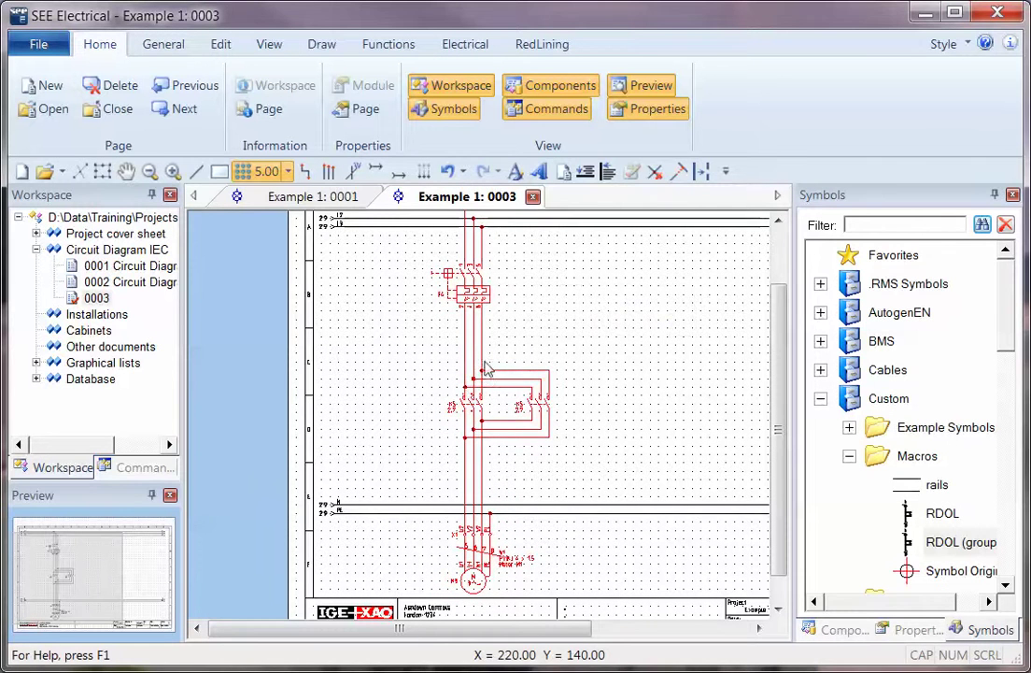
drag(487, 388, 597, 389)
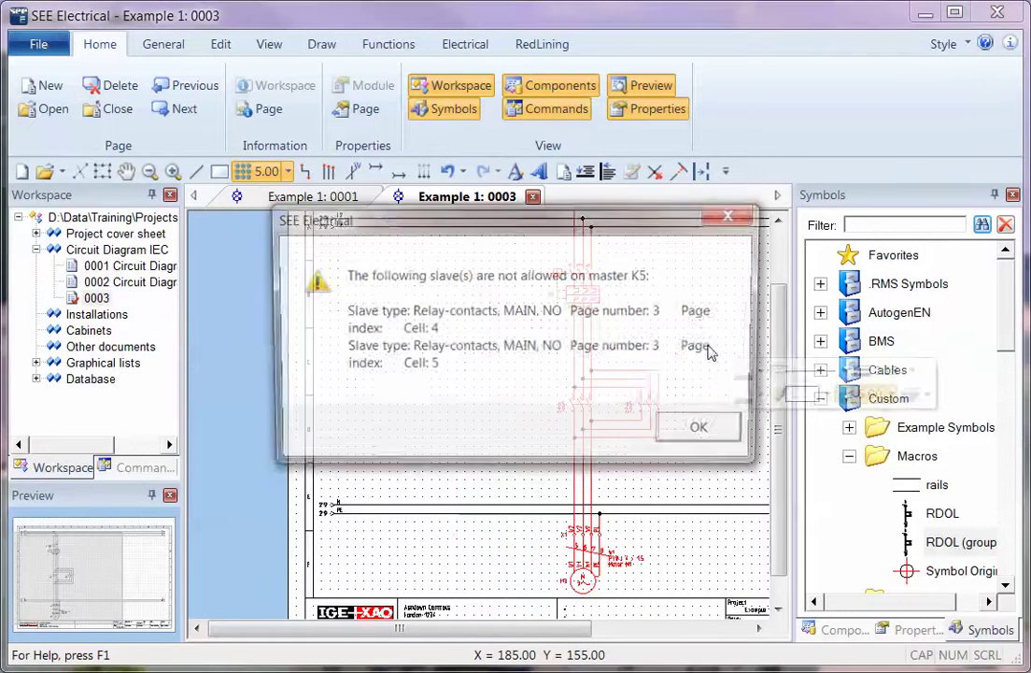
click(708, 426)
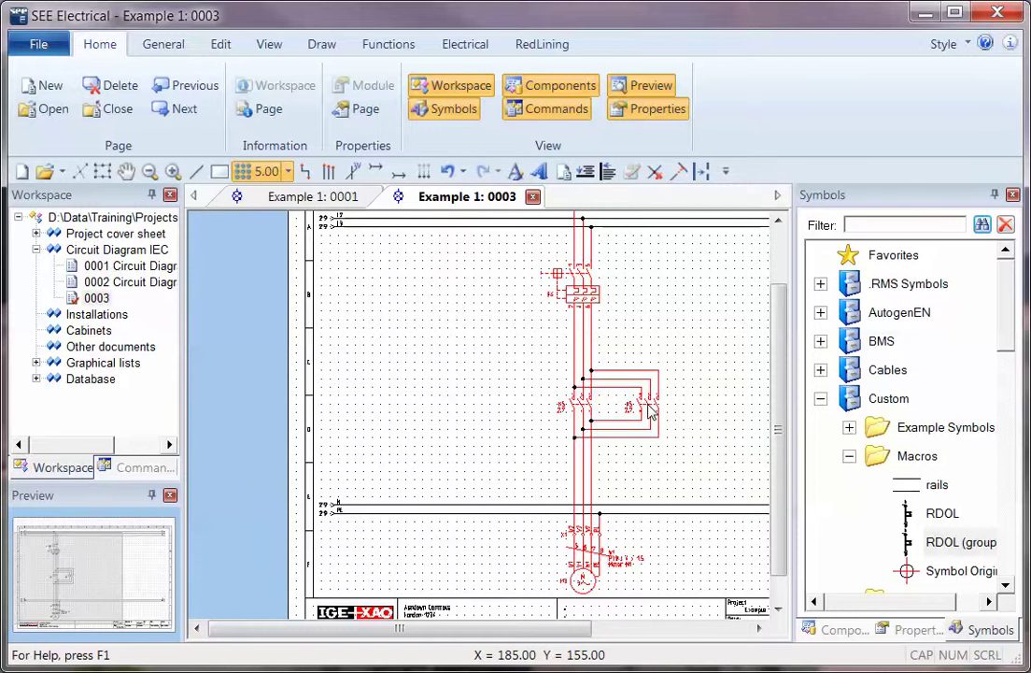
key(Delete)
Explode the grouped reversing motor circuit on page 0001 back into individual components.
click(309, 197)
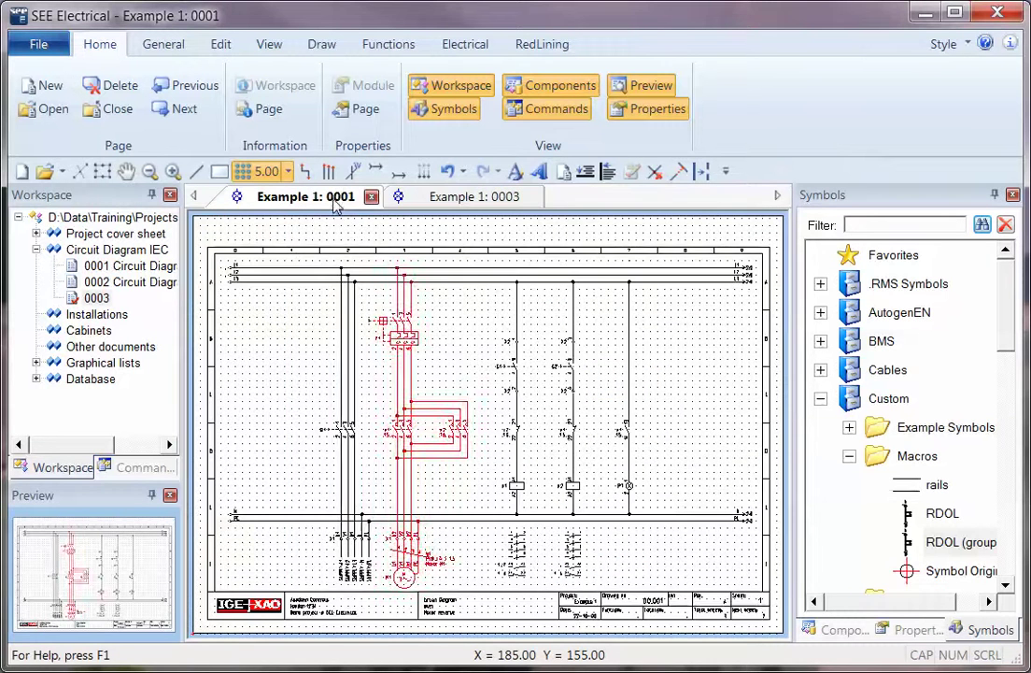
click(421, 329)
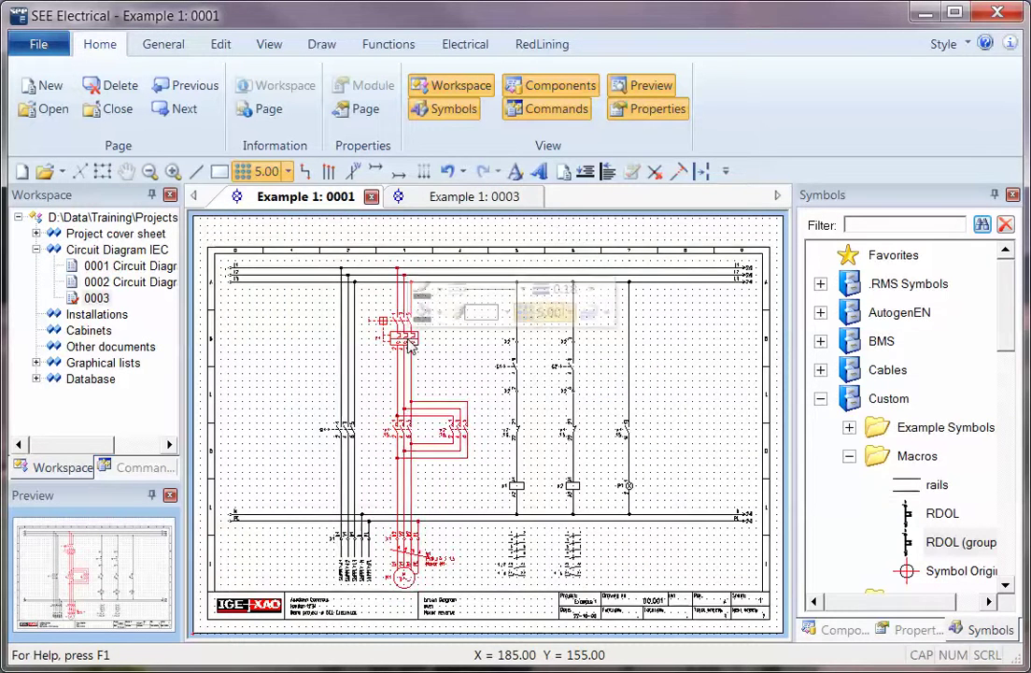
right_click(421, 323)
click(439, 449)
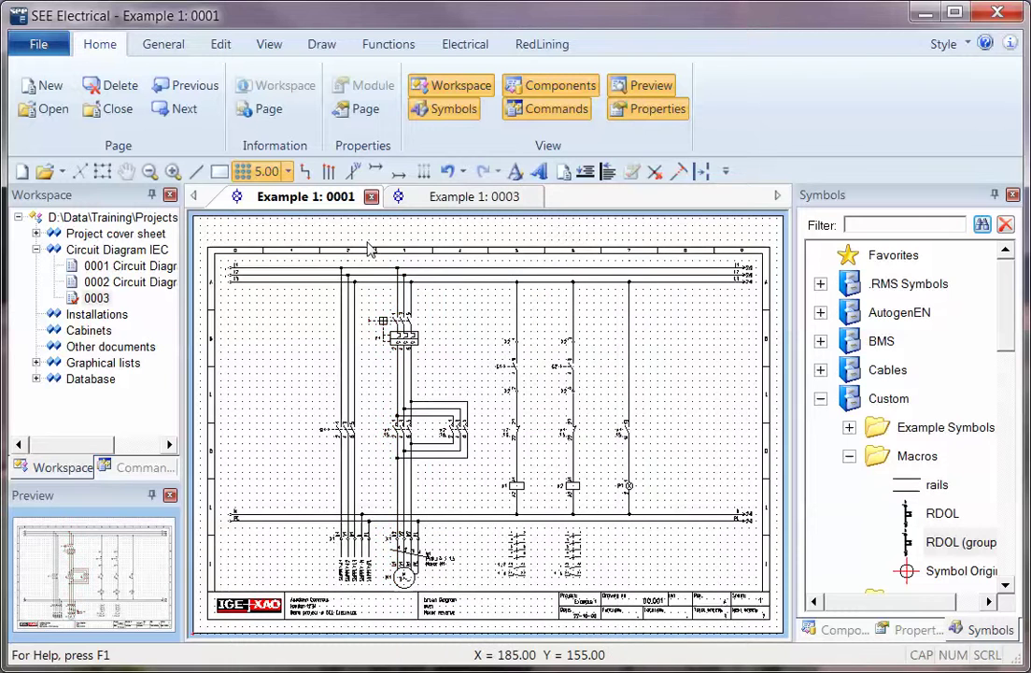
Group the reversing motor circuit on page 0001 with its contactor control circuits and lamp circuit as one block, excluding the rails and supply feed.
drag(363, 234, 301, 327)
click(299, 365)
drag(511, 504, 699, 226)
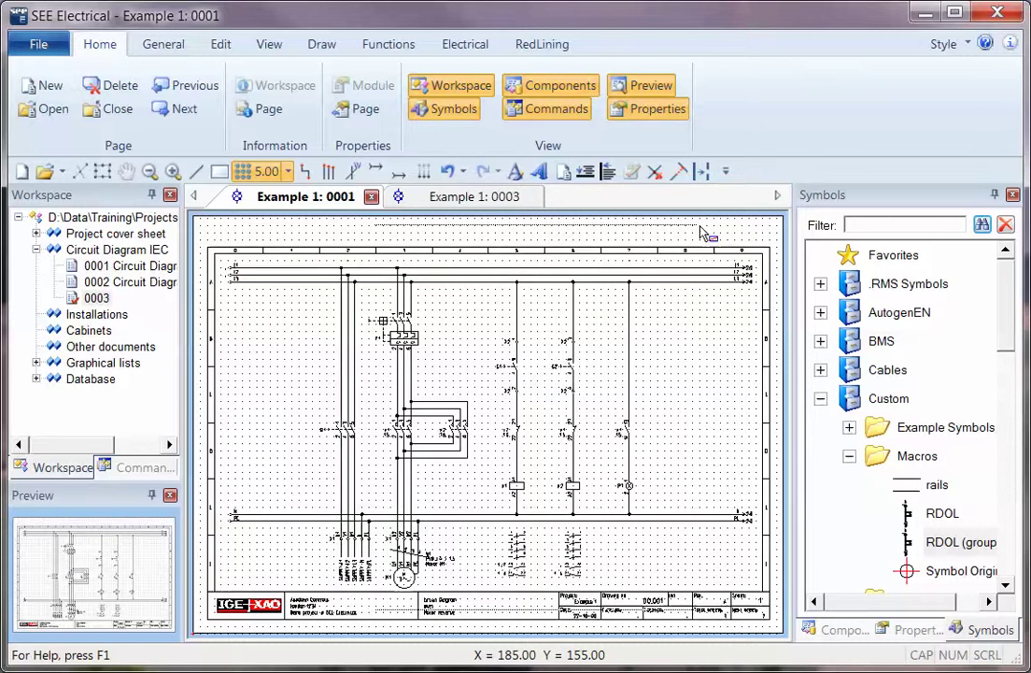
drag(718, 275, 686, 261)
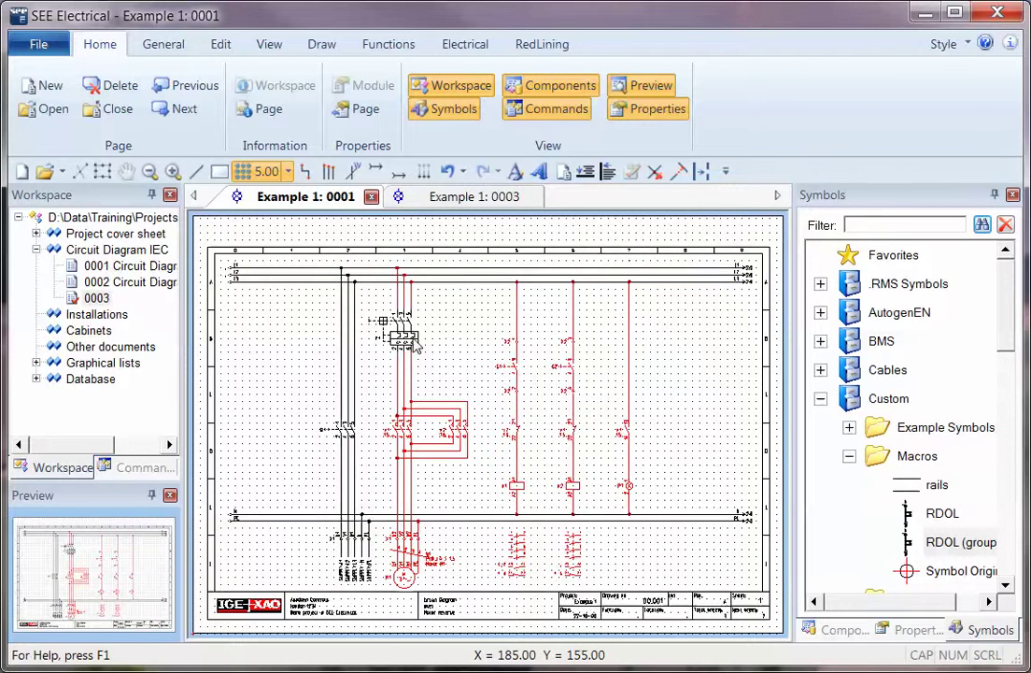
right_click(456, 344)
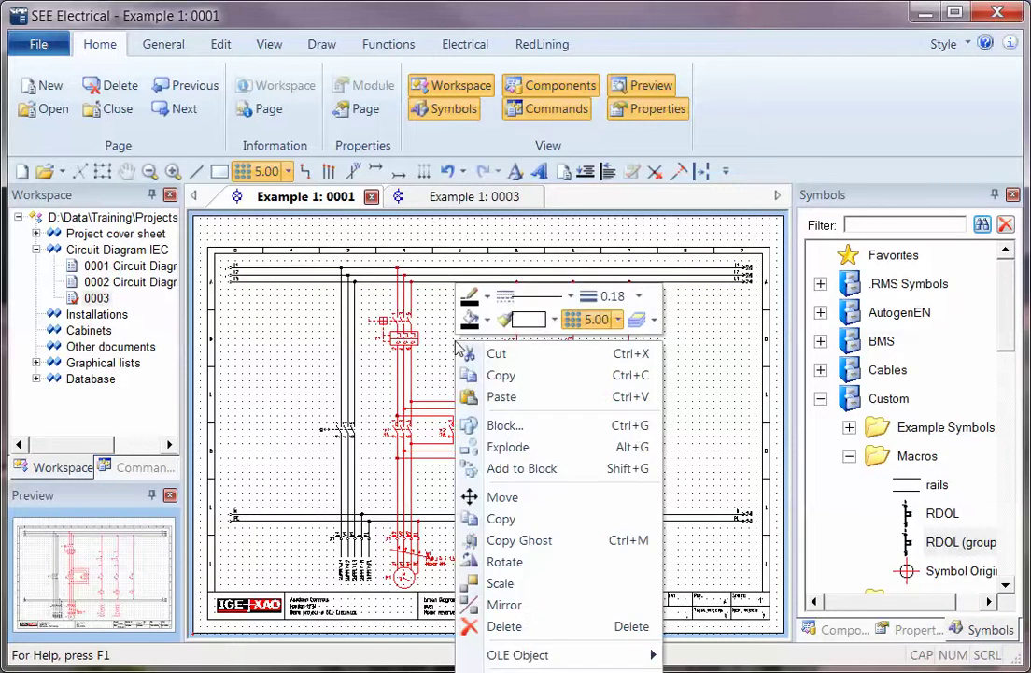
click(502, 426)
click(697, 214)
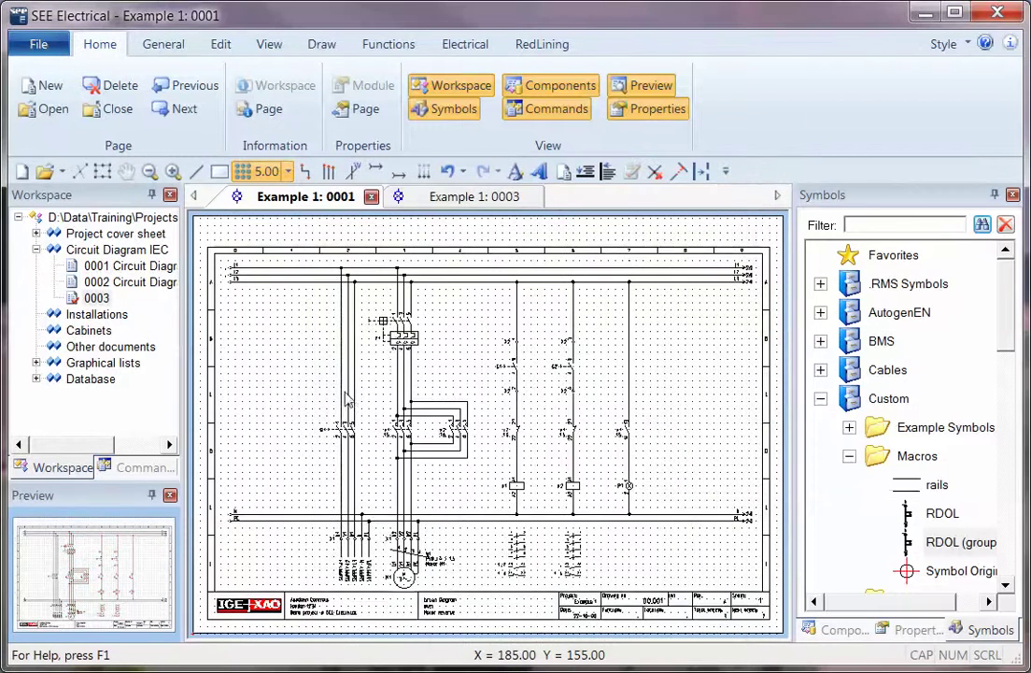
Save the grouped motor and control circuits as macro "rdol+contactors" in the Custom Macros folder.
drag(403, 342, 906, 456)
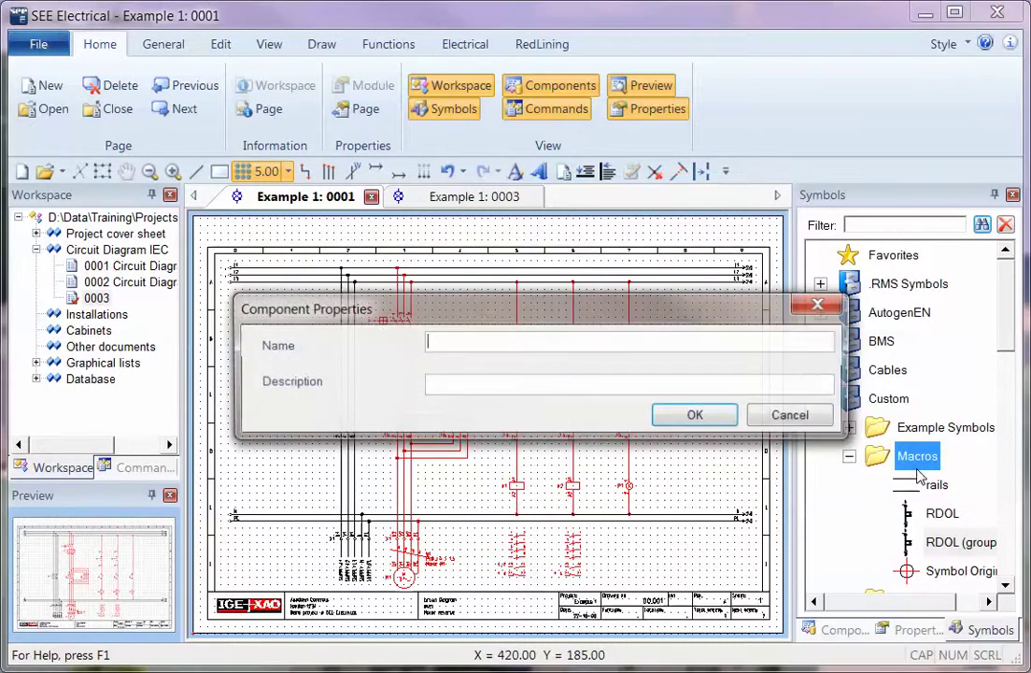
text(rdol)
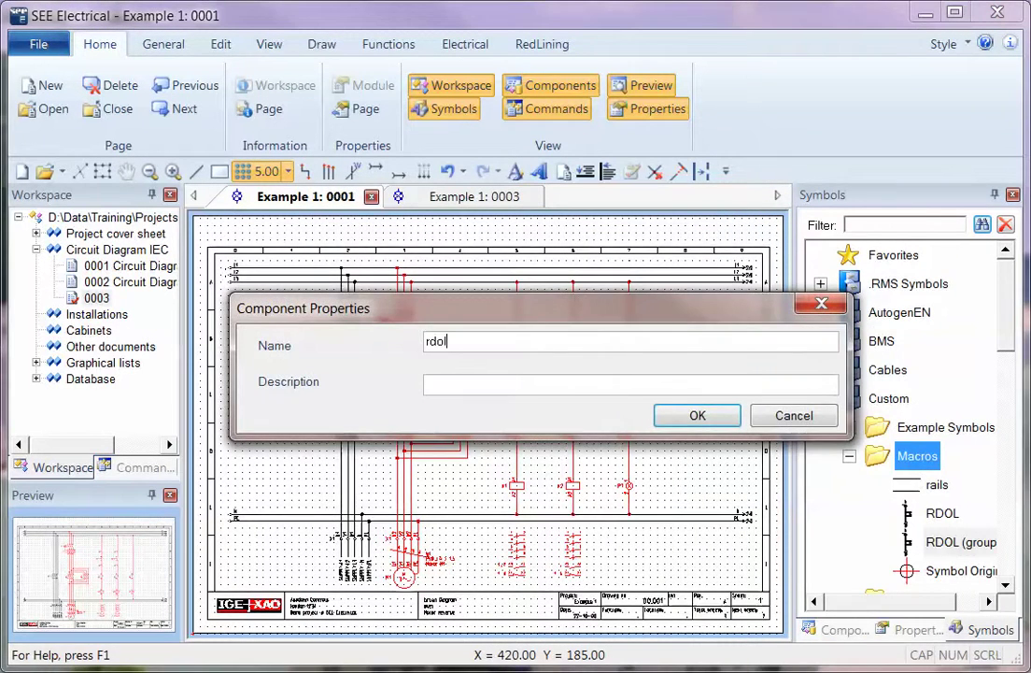
text(+contactors)
key(Return)
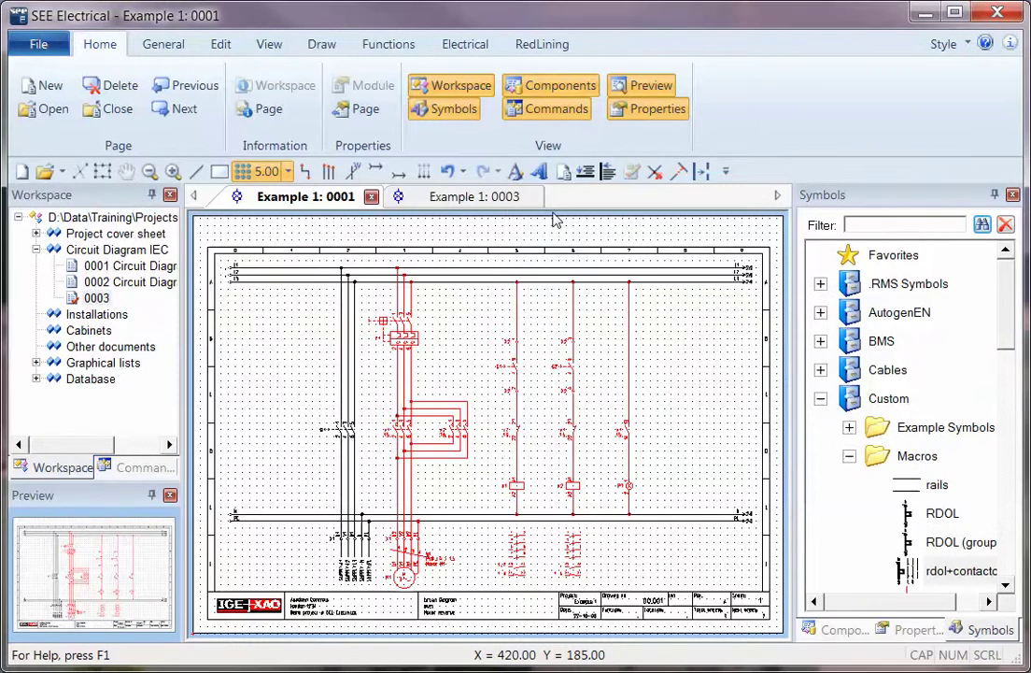
Insert the rdol+contactors macro between the rails on page 0003 at X 85, Y 210, accepting the default component properties.
click(501, 200)
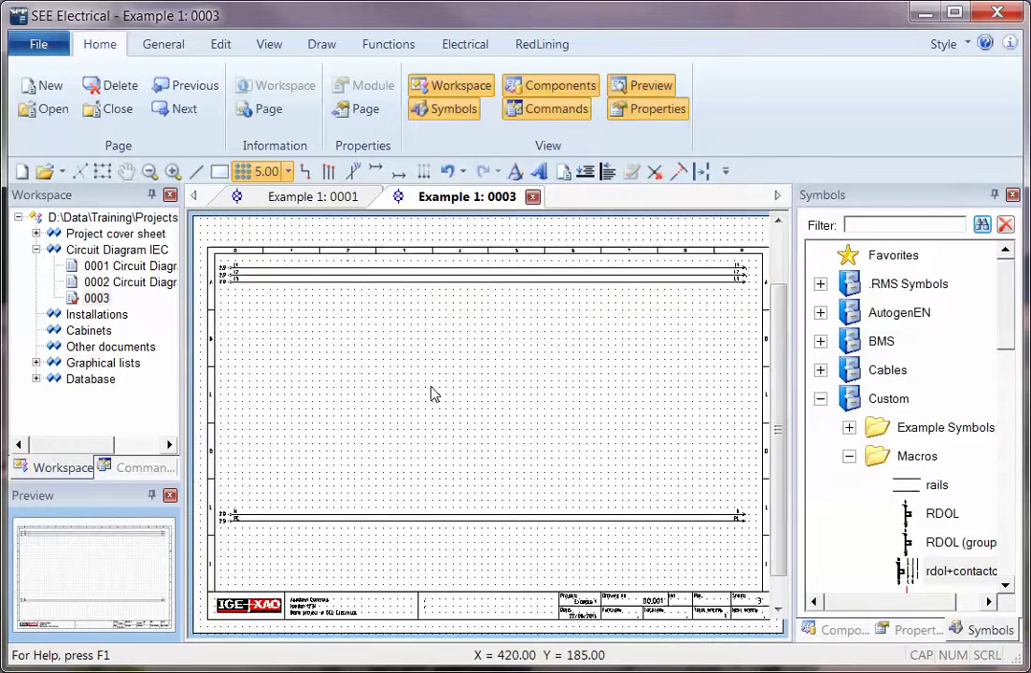
click(971, 576)
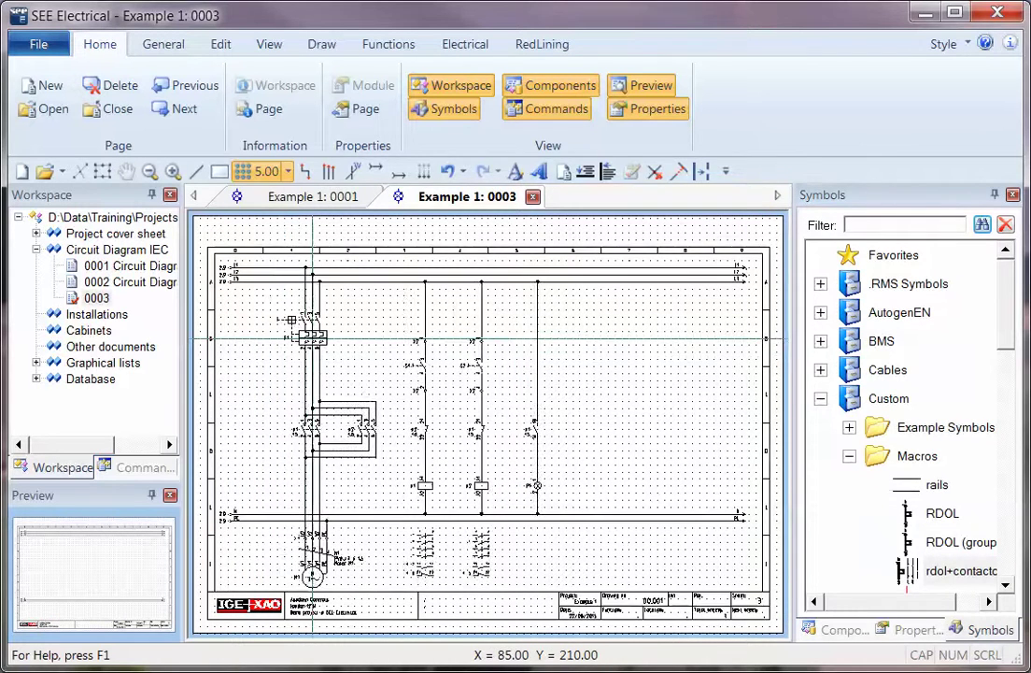
click(313, 337)
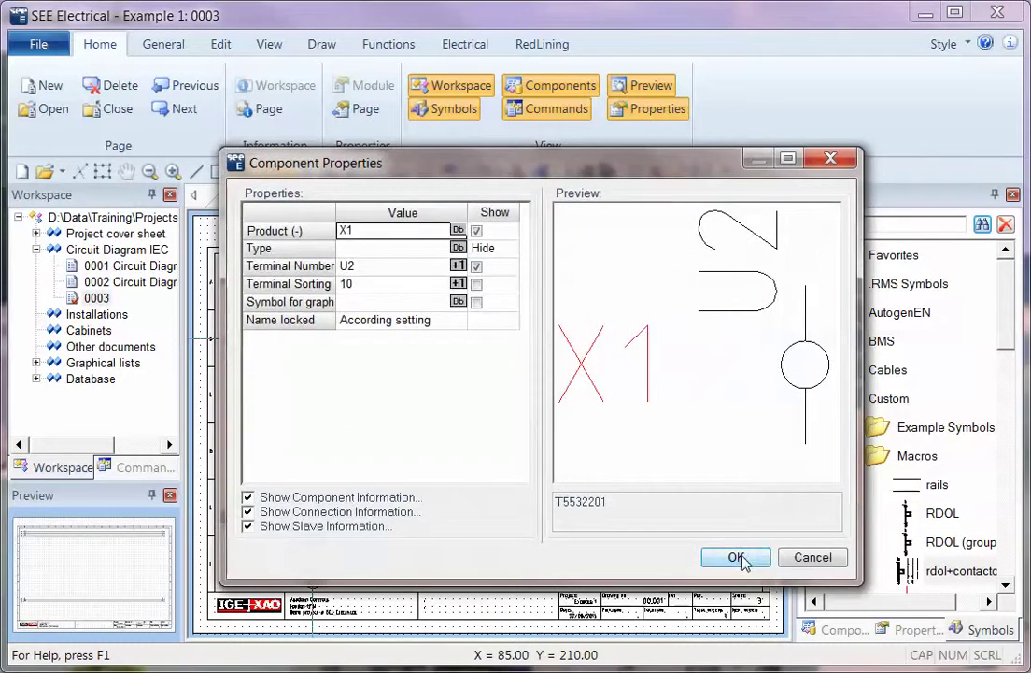
click(737, 557)
click(737, 557)
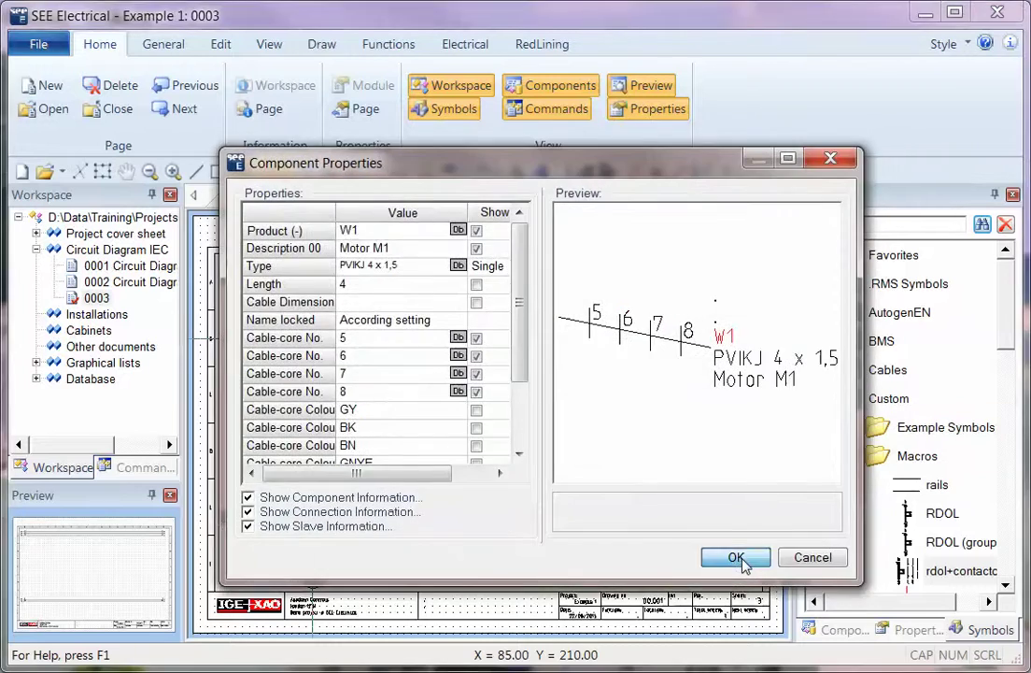
click(737, 557)
scroll(411, 322, up, 3)
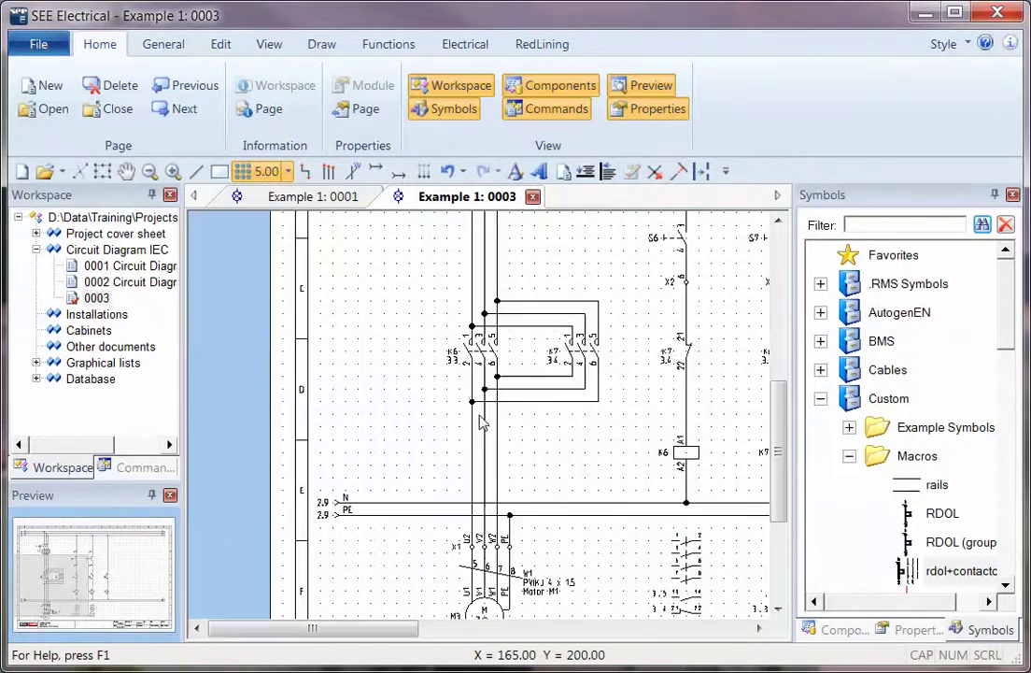
drag(366, 625, 511, 624)
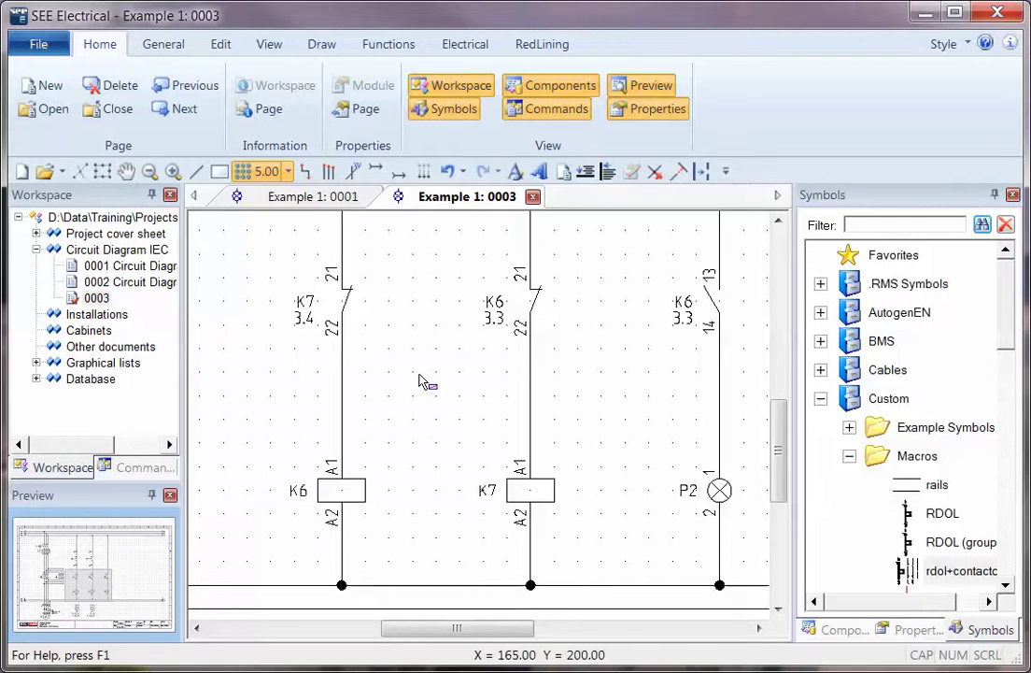
scroll(419, 381, down, 3)
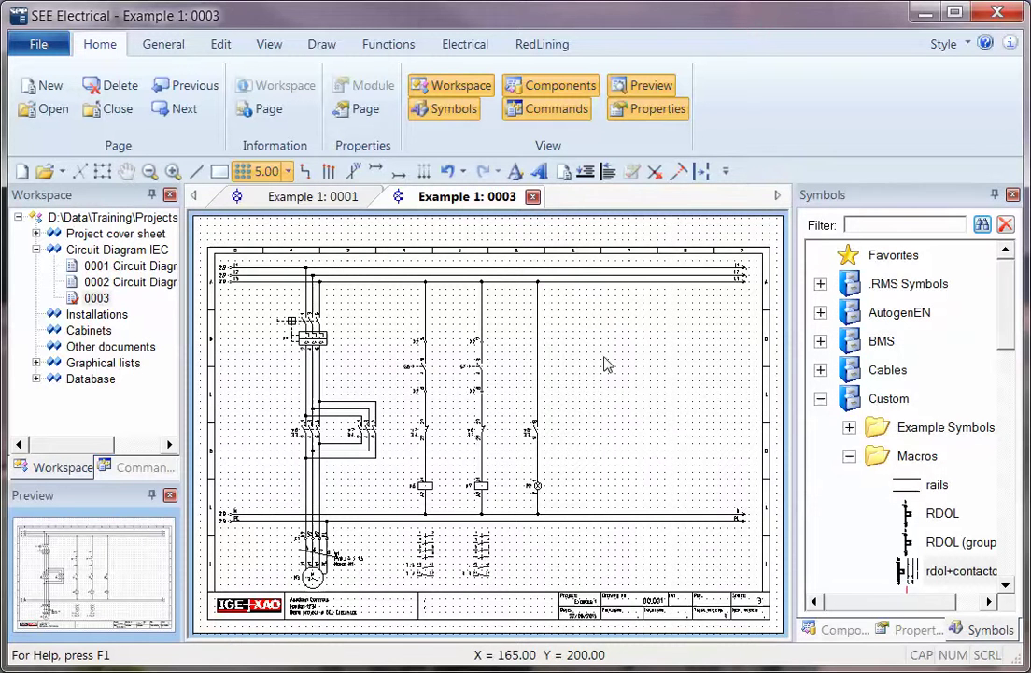